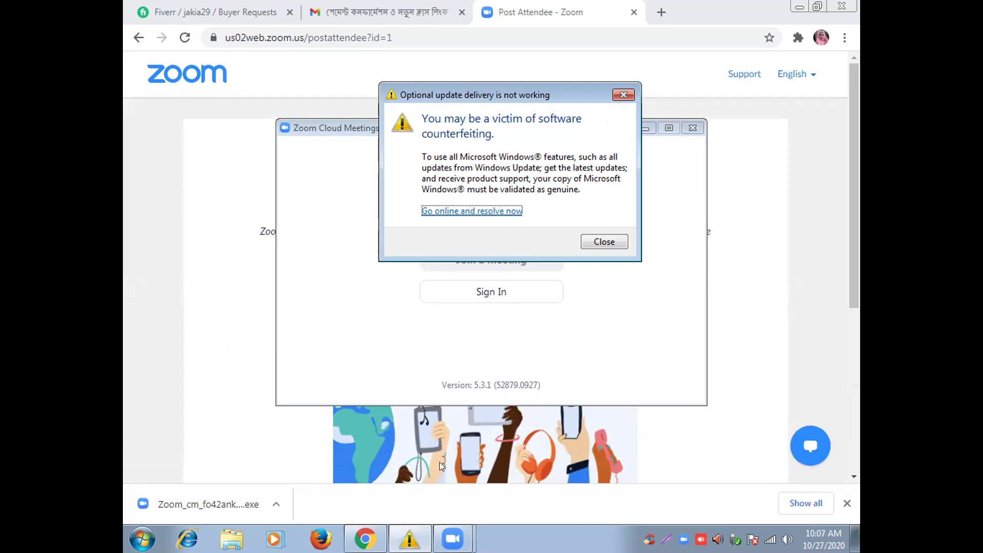
- In a new tab, load google.com and search 'tor browser download for windos 7'
{"action": "left_click", "coordinate": [660, 11]}
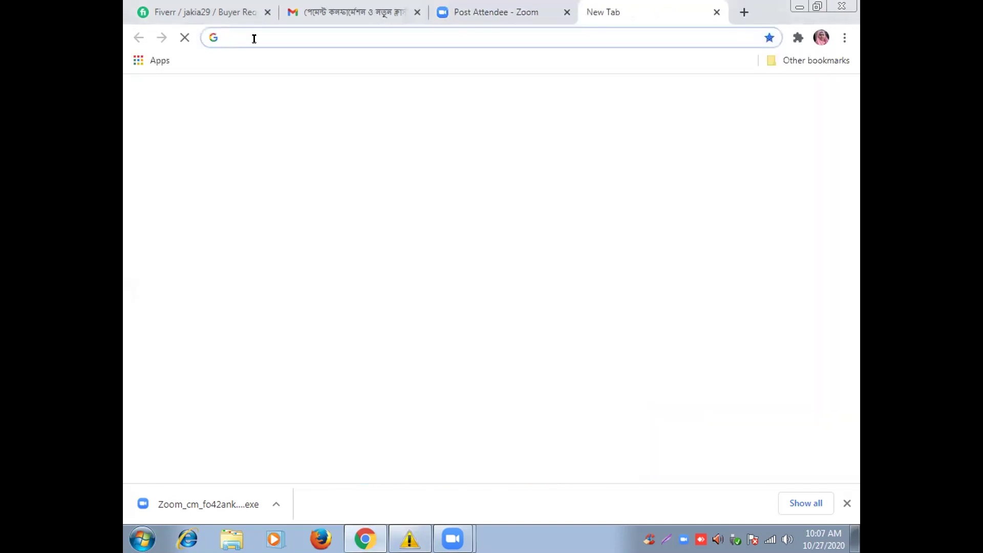
{"action": "left_click", "coordinate": [254, 39]}
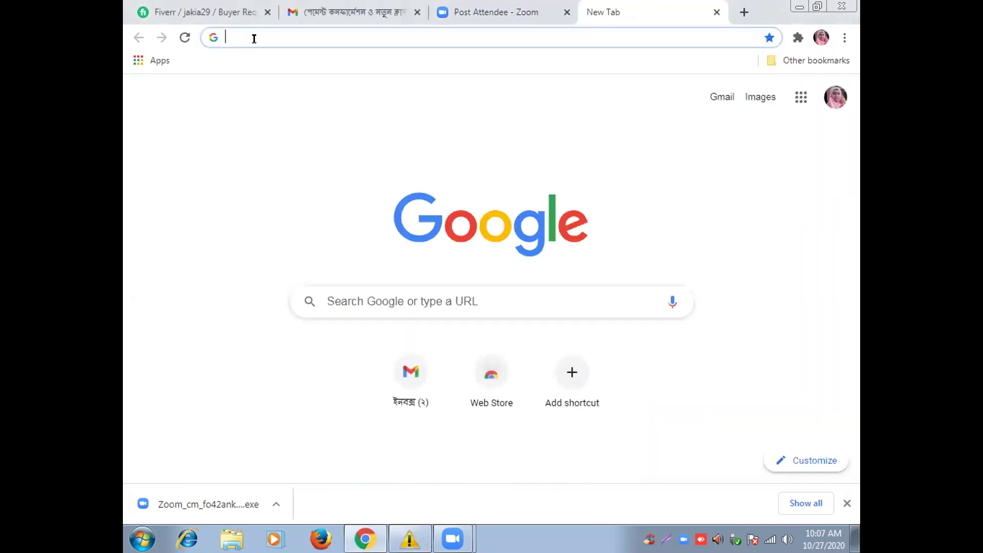
{"action": "type", "text": "to"}
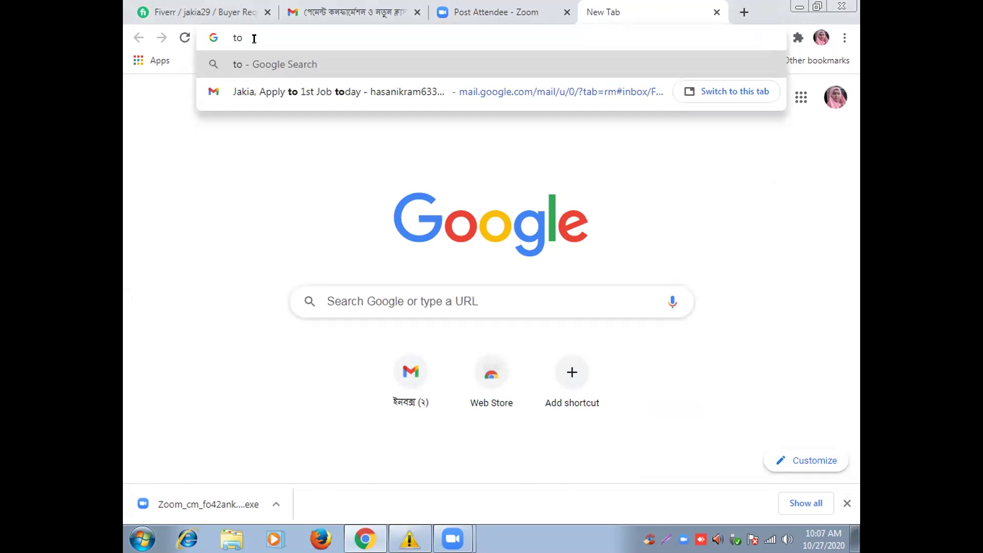
{"action": "type", "text": "r"}
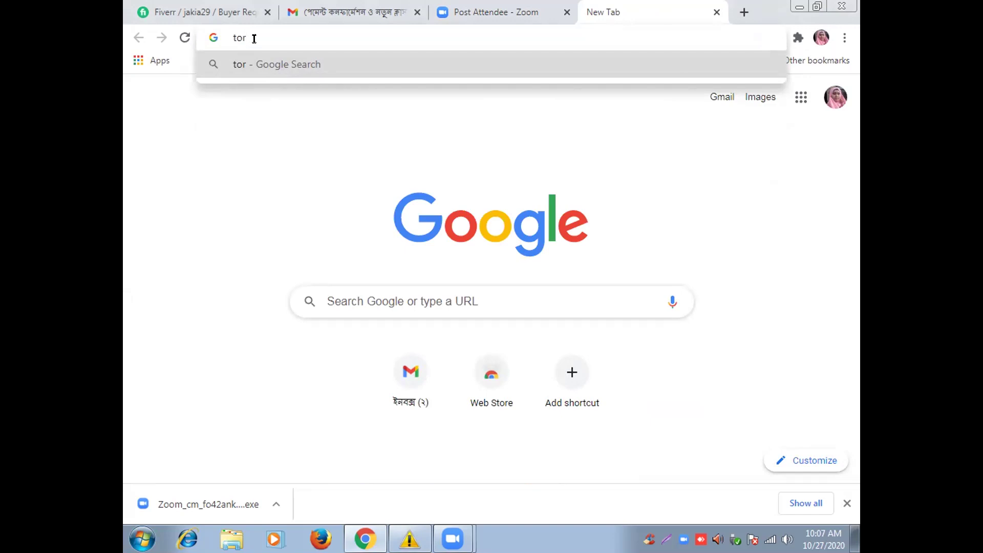
{"action": "type", "text": "br"}
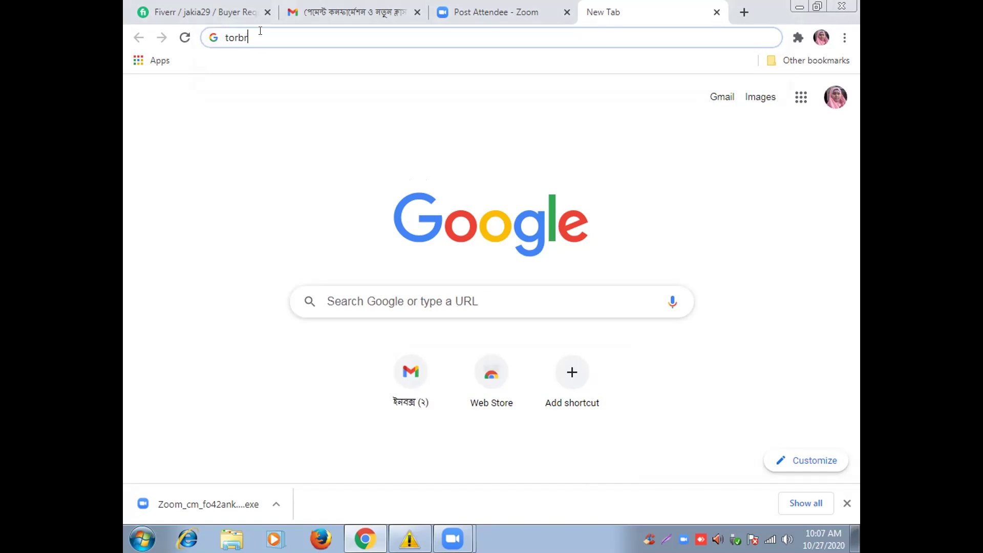
{"action": "key", "text": "BackSpace"}
{"action": "key", "text": "BackSpace"}
{"action": "key", "text": "BackSpace"}
{"action": "key", "text": "BackSpace"}
{"action": "key", "text": "BackSpace"}
{"action": "type", "text": "googl"}
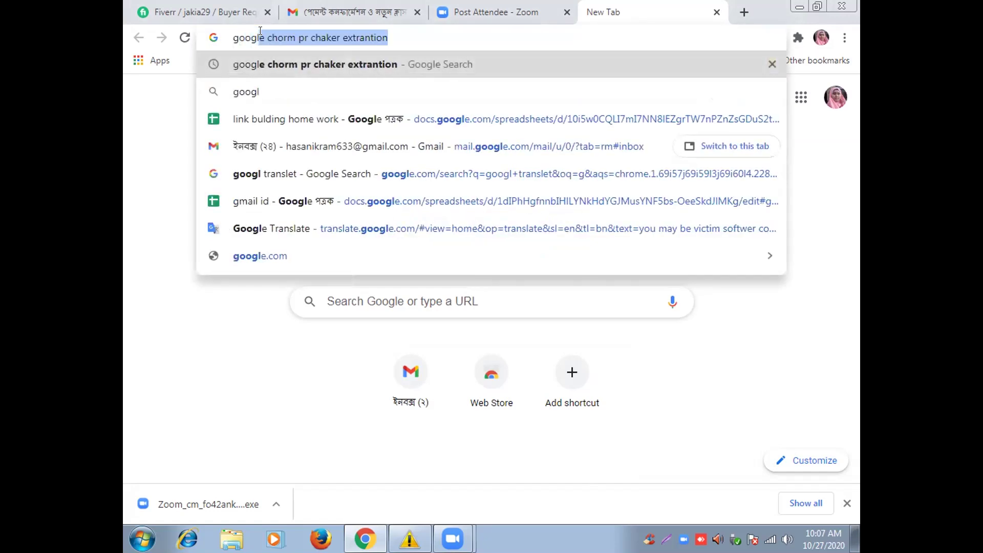
{"action": "type", "text": "e.com"}
{"action": "key", "text": "Return"}
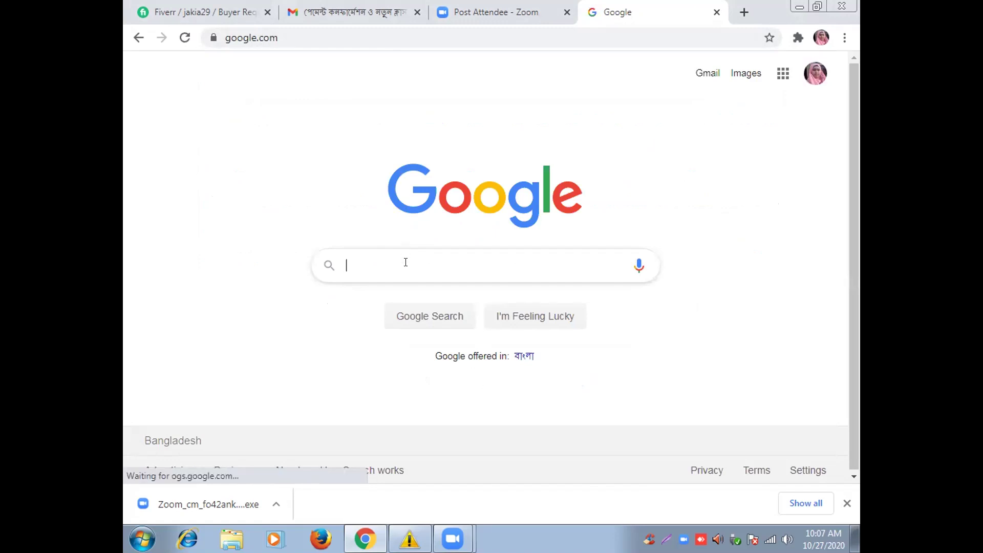
{"action": "type", "text": "tor "}
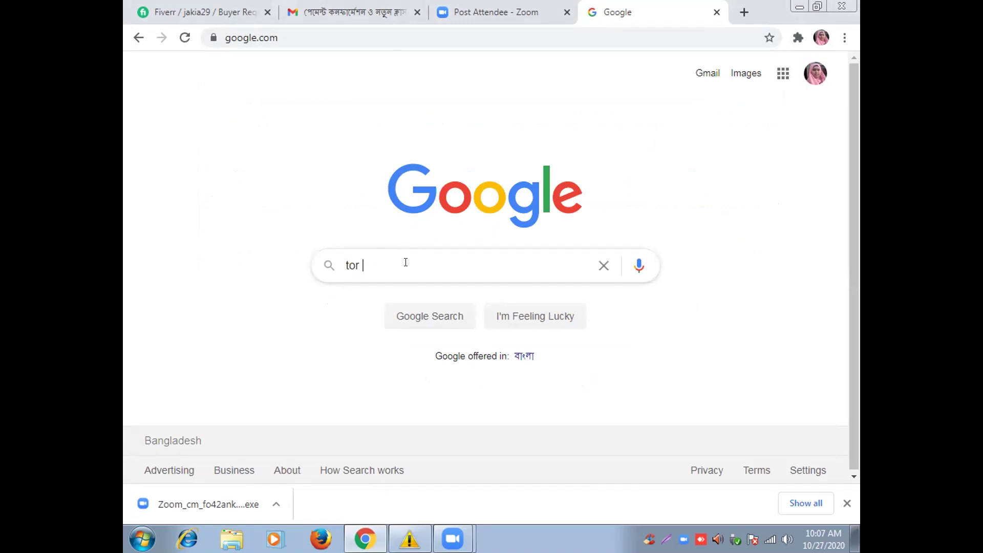
{"action": "type", "text": "browser download"}
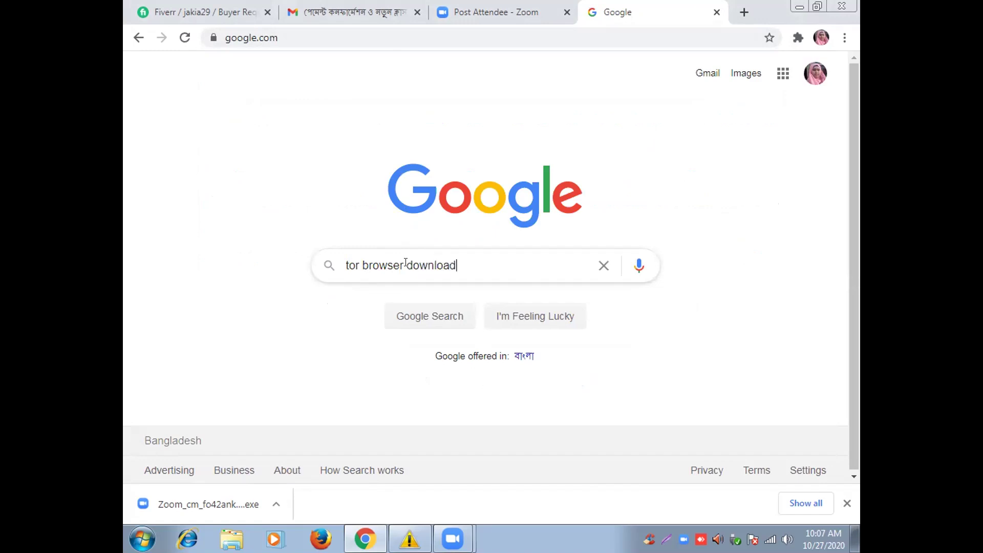
{"action": "type", "text": " for windos 7"}
{"action": "key", "text": "Return"}
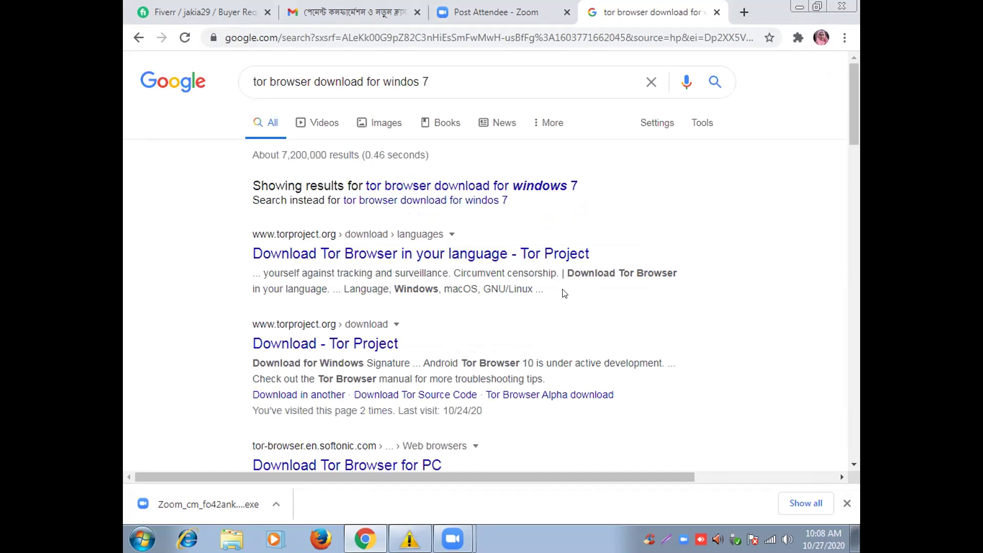
- Scroll the results and open filehorse.com's 'Tor Browser Download (2020 Latest)' page
{"action": "scroll", "coordinate": [570, 293], "scroll_direction": "down", "scroll_amount": 3}
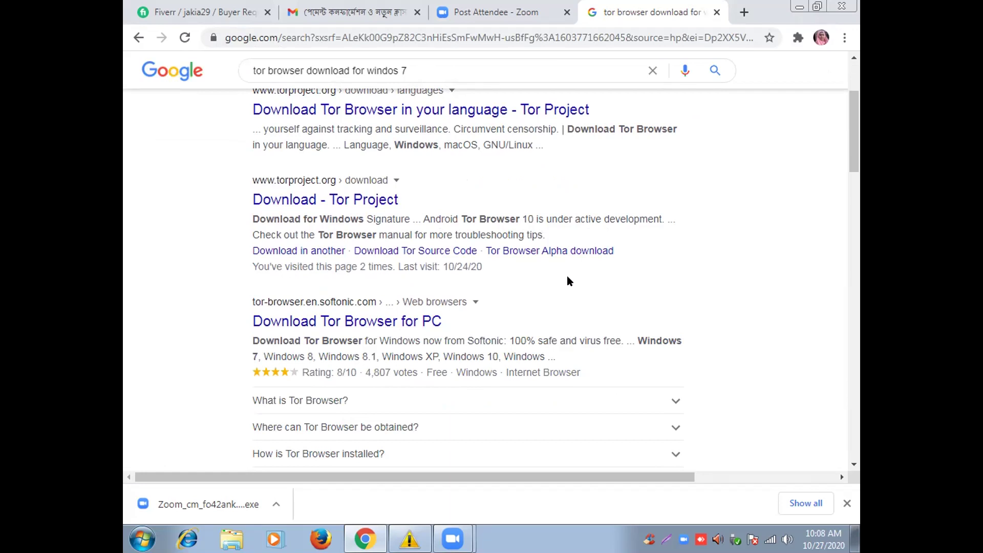
{"action": "scroll", "coordinate": [567, 281], "scroll_direction": "down", "scroll_amount": 4}
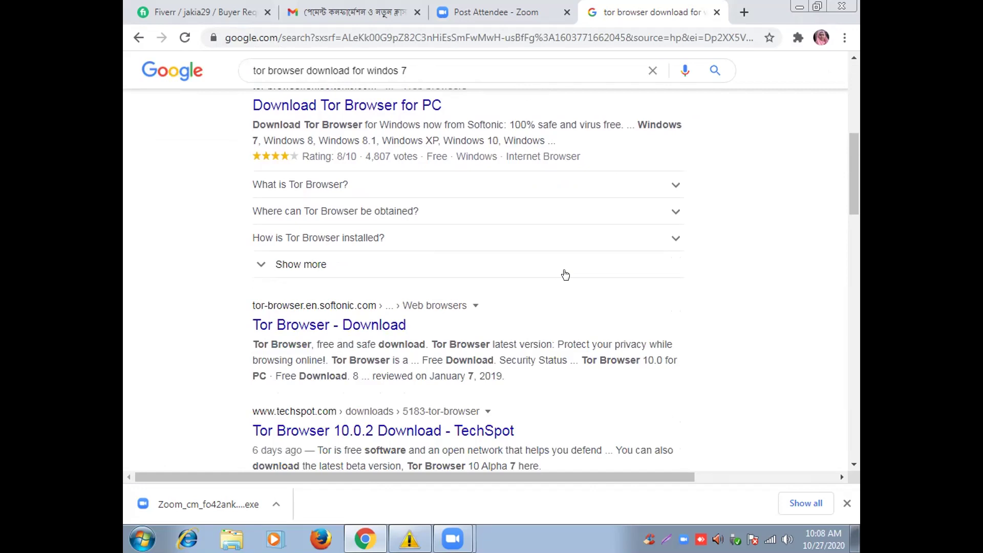
{"action": "scroll", "coordinate": [565, 275], "scroll_direction": "down", "scroll_amount": 4}
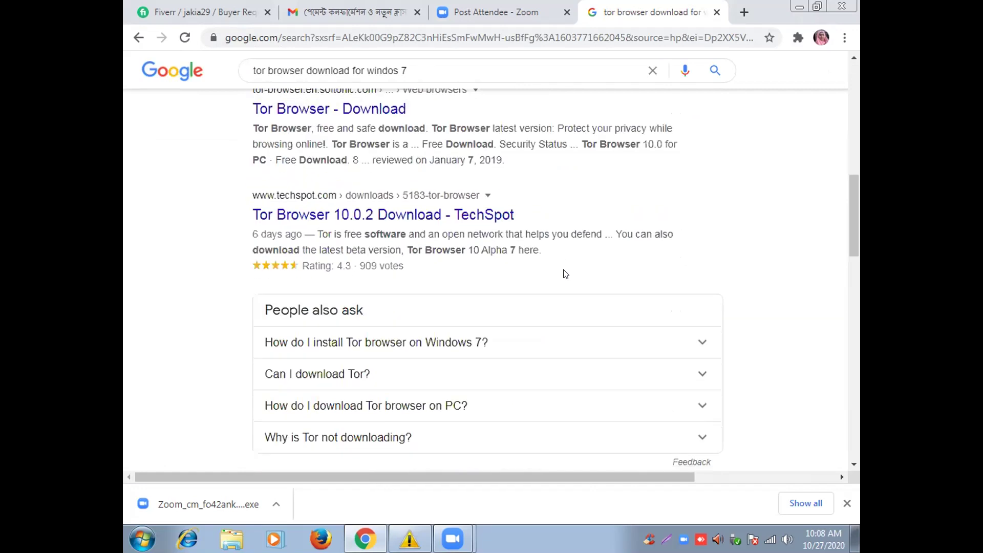
{"action": "scroll", "coordinate": [565, 274], "scroll_direction": "down", "scroll_amount": 4}
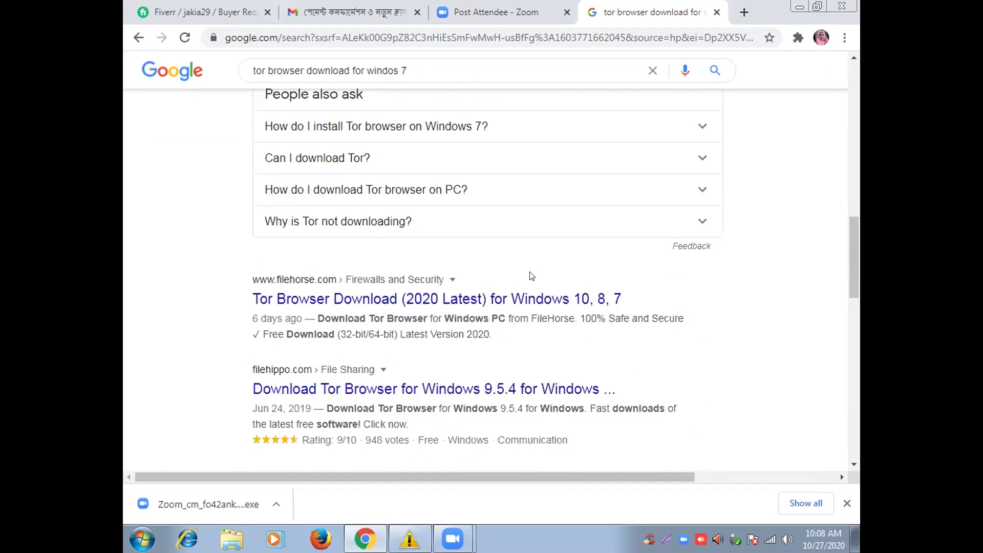
{"action": "left_click", "coordinate": [464, 302]}
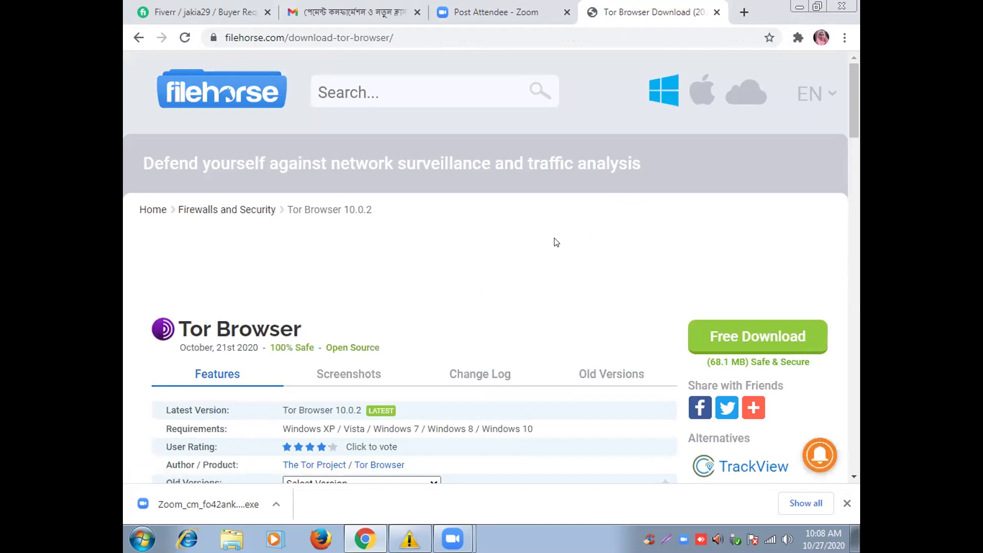
- Accept FileHorse's privacy banner, start the Tor Browser 10.0.2 download, and decline notifications
{"action": "scroll", "coordinate": [554, 241], "scroll_direction": "down", "scroll_amount": 3}
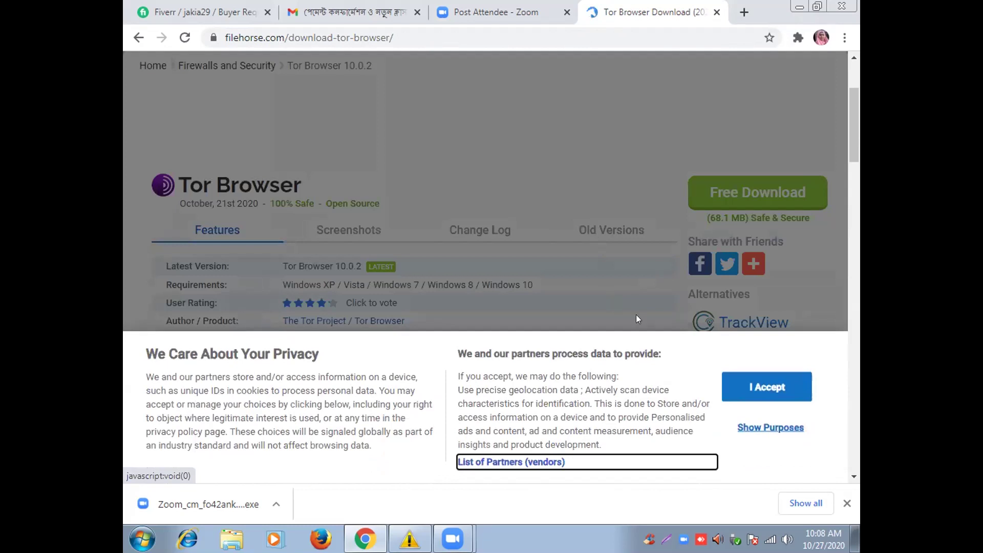
{"action": "left_click", "coordinate": [752, 387]}
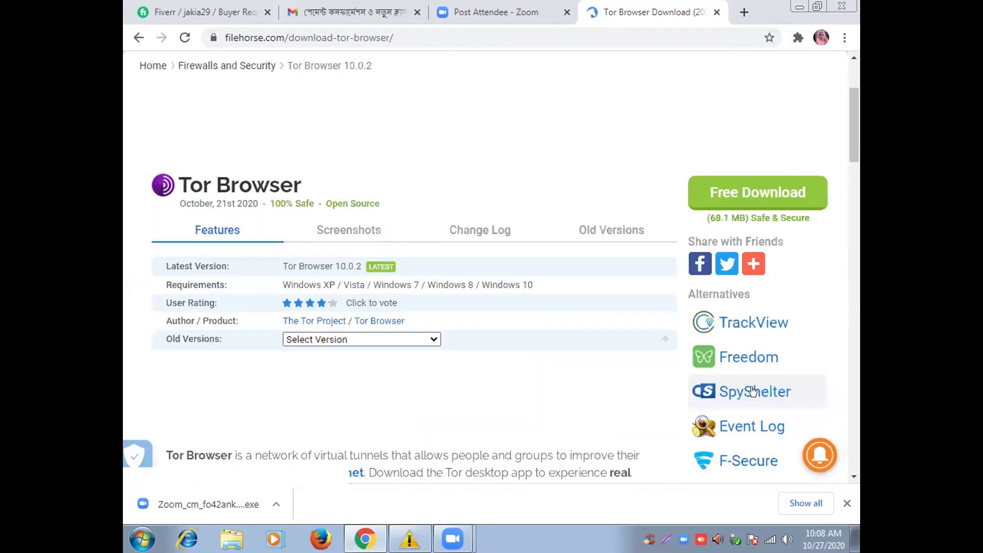
{"action": "left_click", "coordinate": [740, 192]}
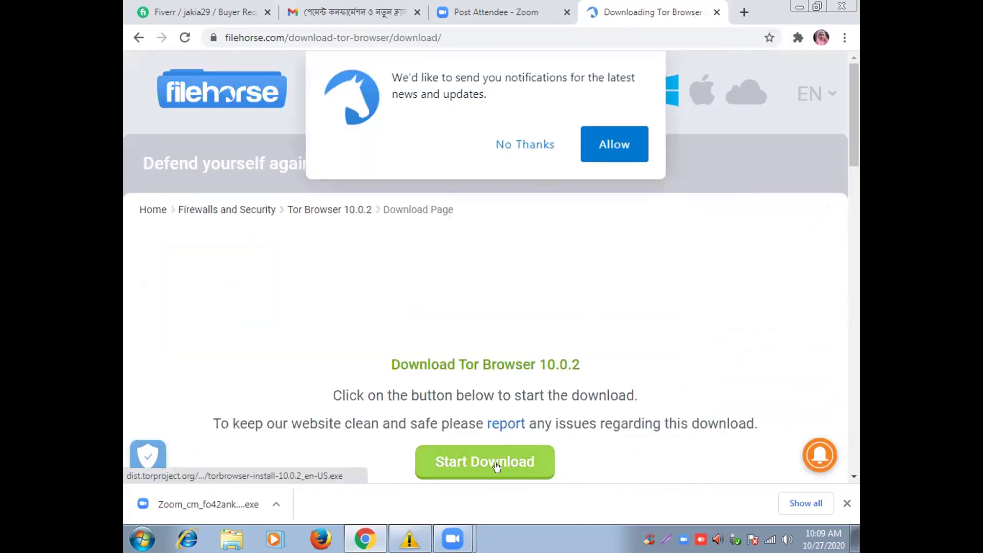
{"action": "left_click", "coordinate": [499, 460]}
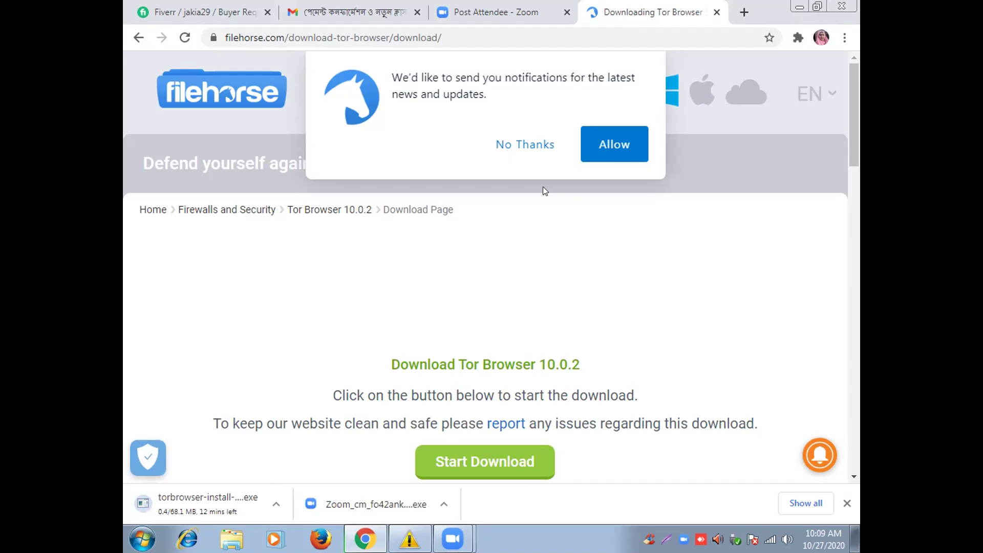
{"action": "left_click", "coordinate": [520, 146]}
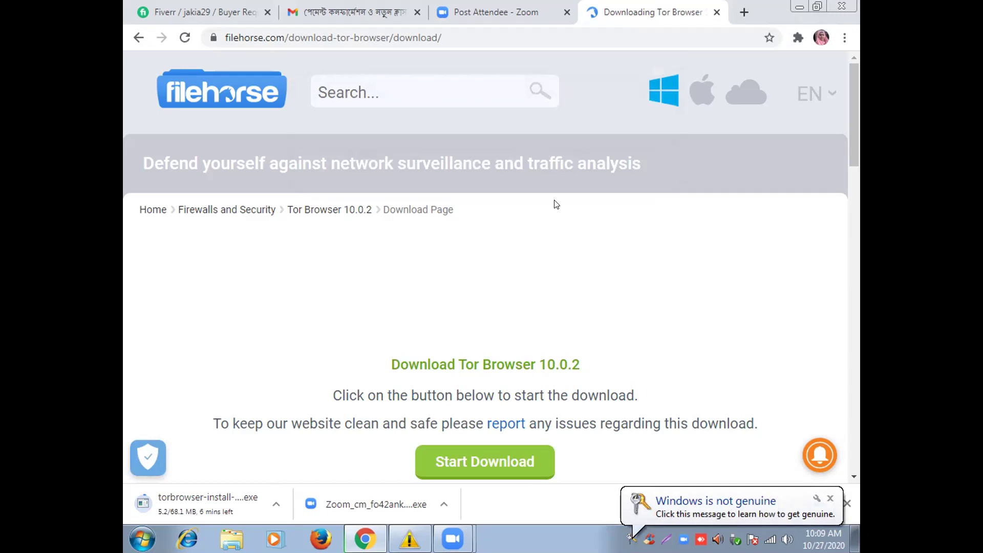
- Dismiss the 'Windows is not genuine' notice while the torbrowser-install download finishes
{"action": "left_click", "coordinate": [830, 496]}
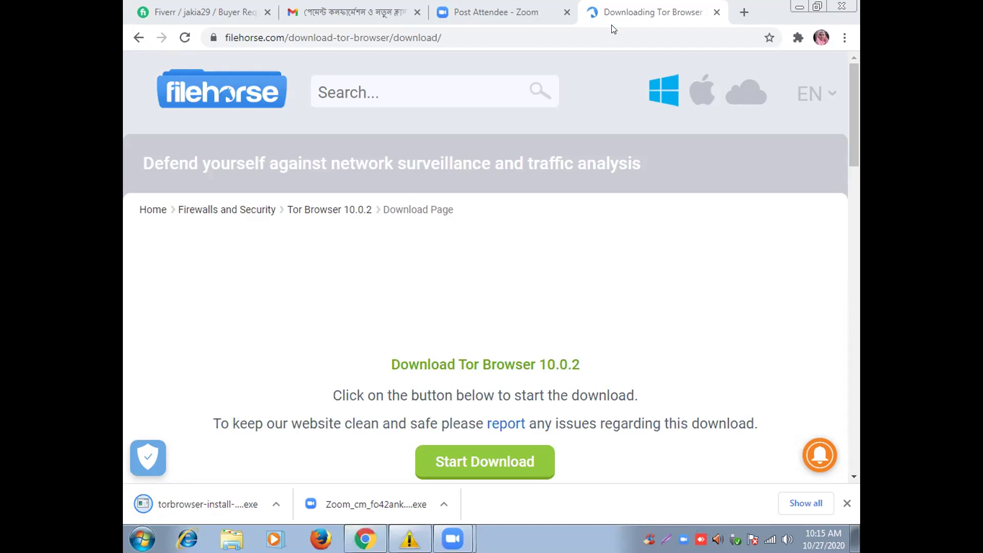
- Show torbrowser-install-10.0.2_en-US in the Downloads folder and run it as administrator
{"action": "left_click", "coordinate": [273, 502]}
{"action": "left_click", "coordinate": [309, 453]}
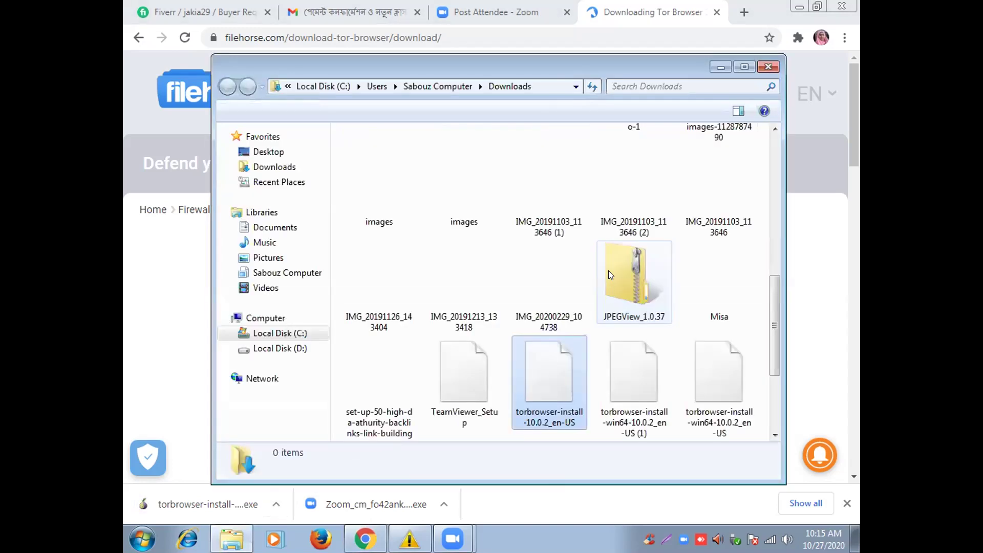
{"action": "right_click", "coordinate": [556, 365]}
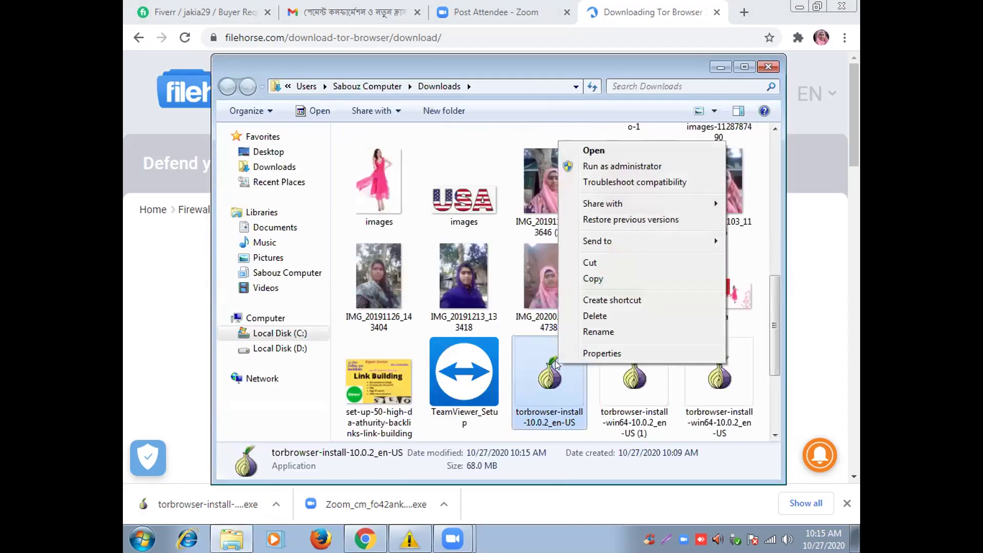
{"action": "left_click", "coordinate": [632, 166]}
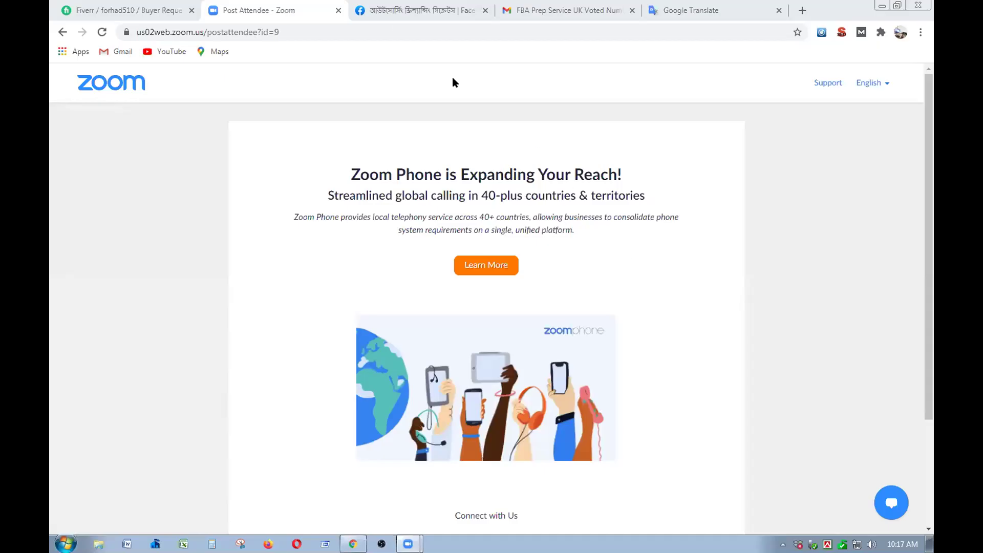
- From the join-request notification, approve all five pending member requests
{"action": "left_click", "coordinate": [408, 11]}
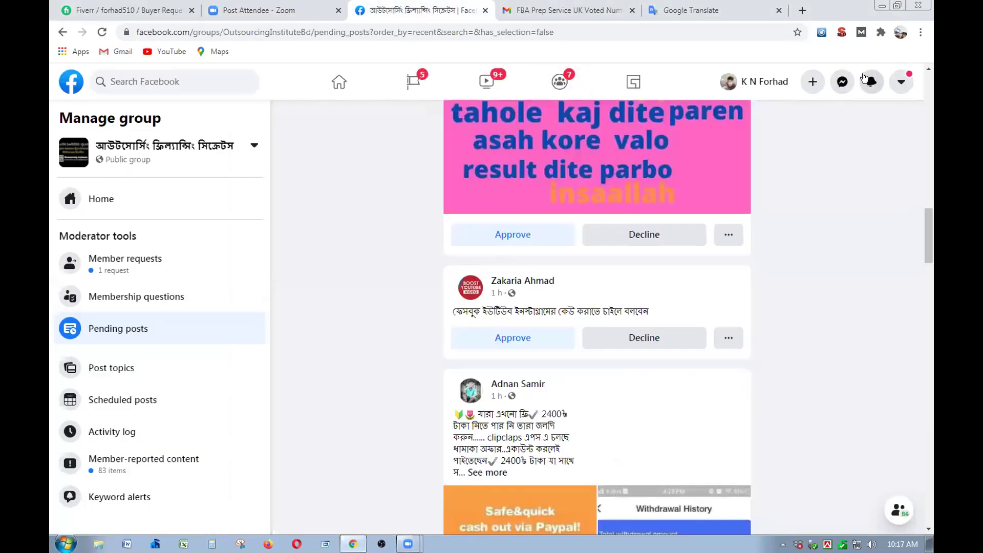
{"action": "left_click", "coordinate": [871, 81]}
{"action": "left_click", "coordinate": [789, 193]}
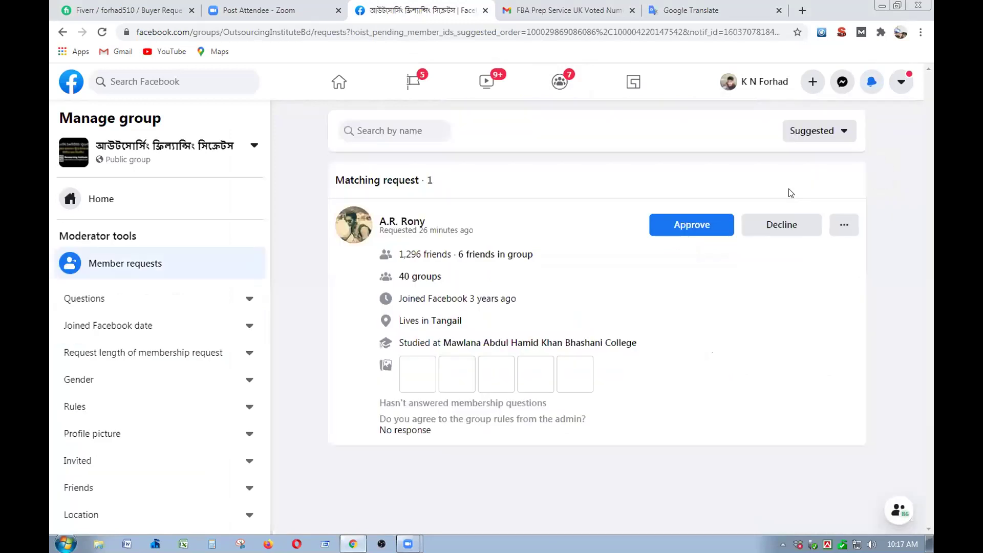
{"action": "left_click", "coordinate": [691, 180]}
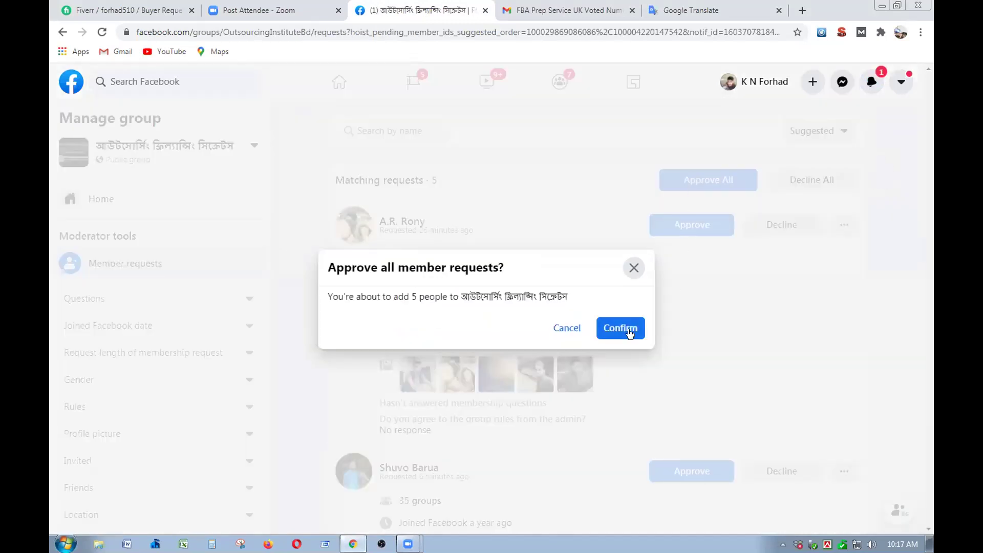
{"action": "left_click", "coordinate": [629, 329]}
- Open the group's pending posts and decline the first post in the queue
{"action": "scroll", "coordinate": [149, 340], "scroll_direction": "down", "scroll_amount": 5}
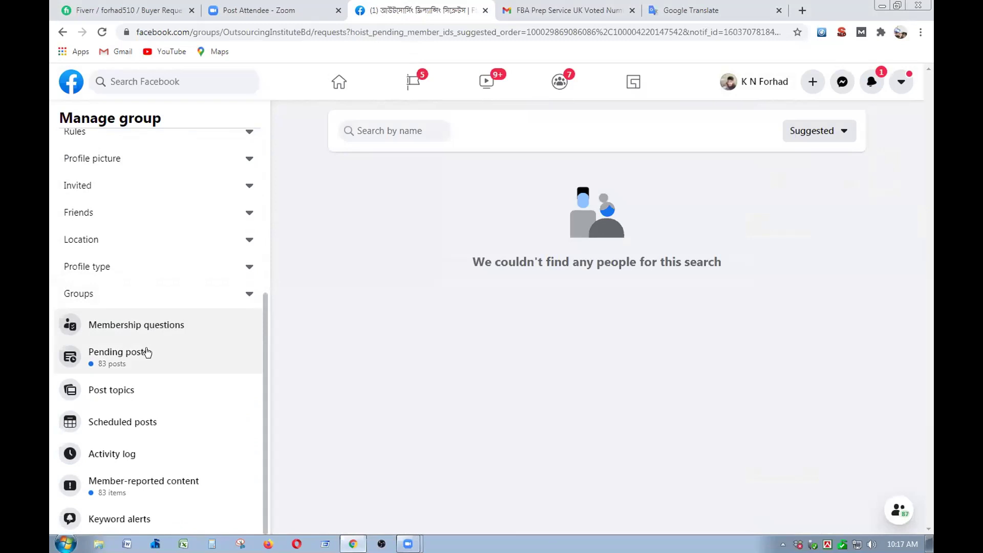
{"action": "left_click", "coordinate": [146, 351]}
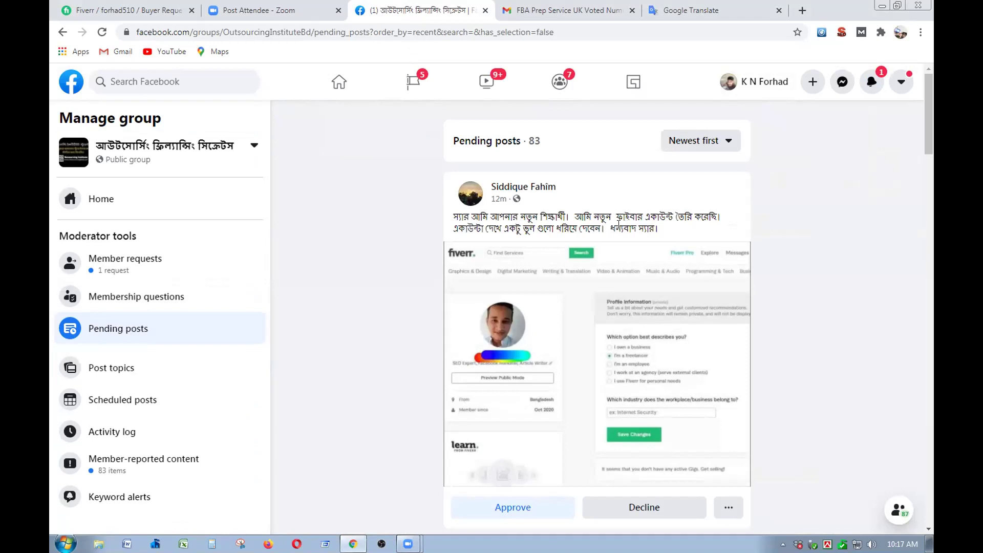
{"action": "scroll", "coordinate": [619, 241], "scroll_direction": "down", "scroll_amount": 4}
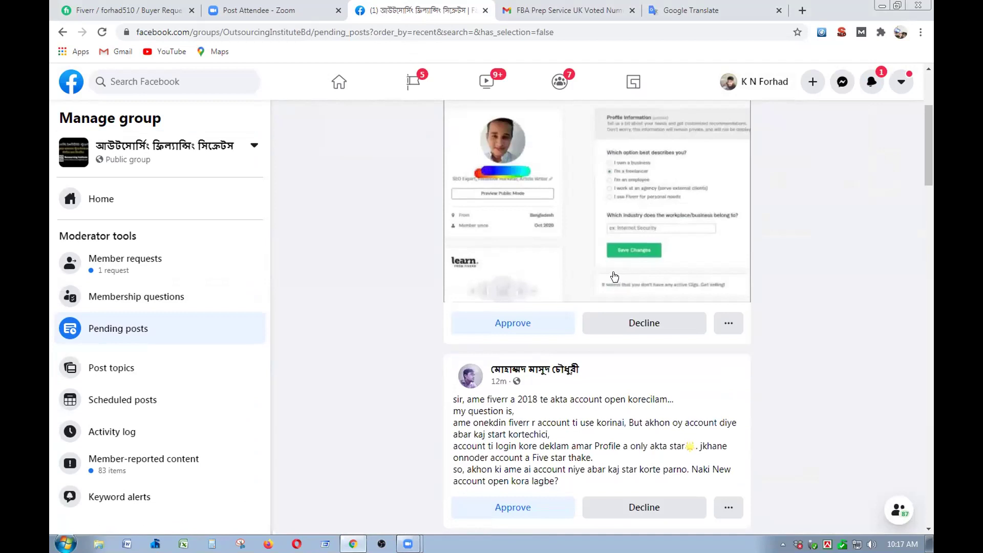
{"action": "scroll", "coordinate": [614, 267], "scroll_direction": "up", "scroll_amount": 4}
{"action": "scroll", "coordinate": [613, 272], "scroll_direction": "down", "scroll_amount": 5}
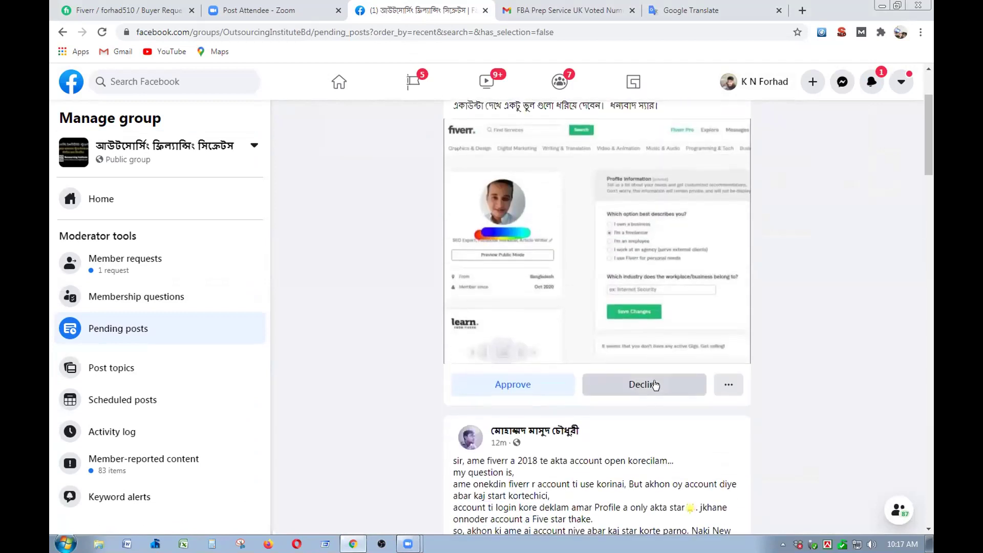
{"action": "scroll", "coordinate": [661, 377], "scroll_direction": "up", "scroll_amount": 4}
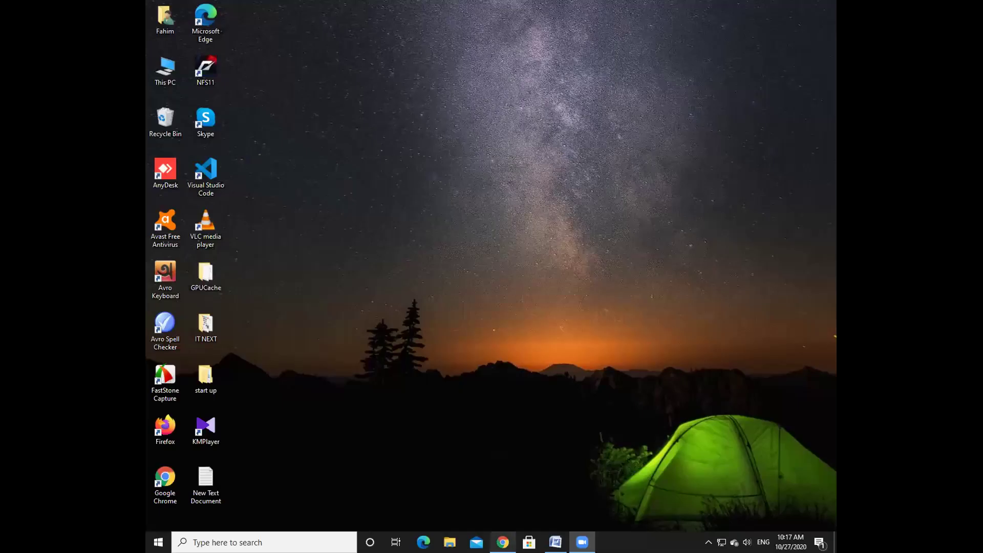
- In the tagline, replace 'Expert' after SEO with 'Professional', append 'Expert', and update
{"action": "mouse_move", "coordinate": [502, 542]}
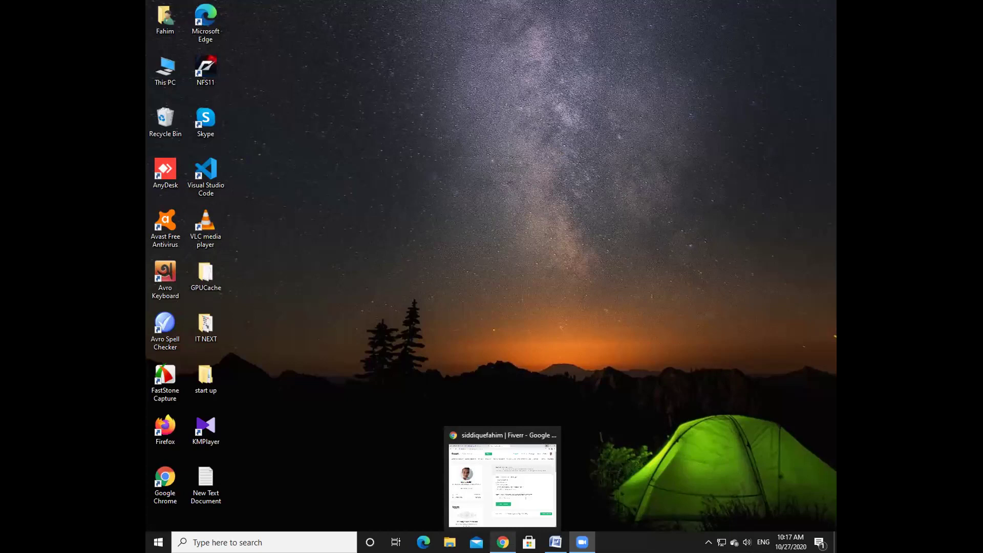
{"action": "left_click", "coordinate": [515, 429]}
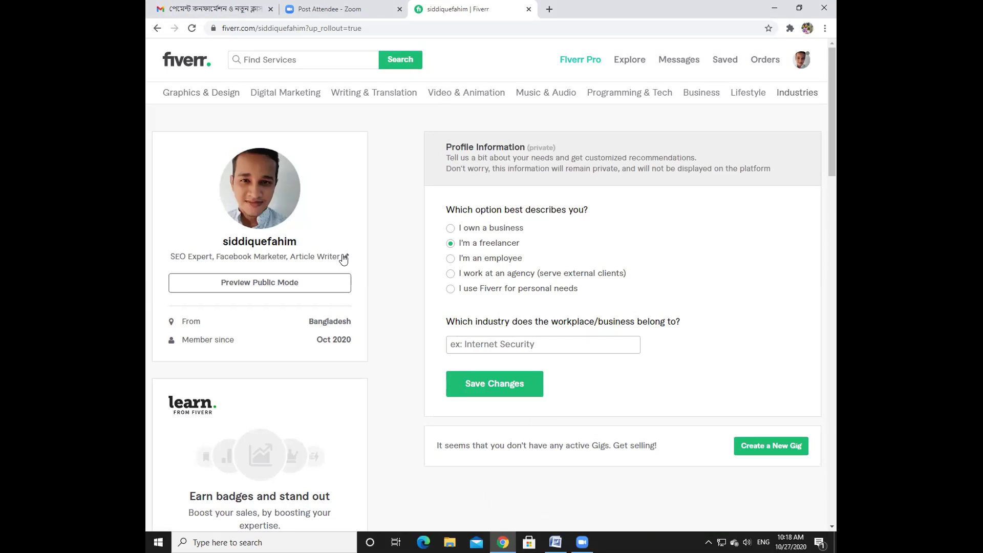
{"action": "left_click", "coordinate": [344, 257]}
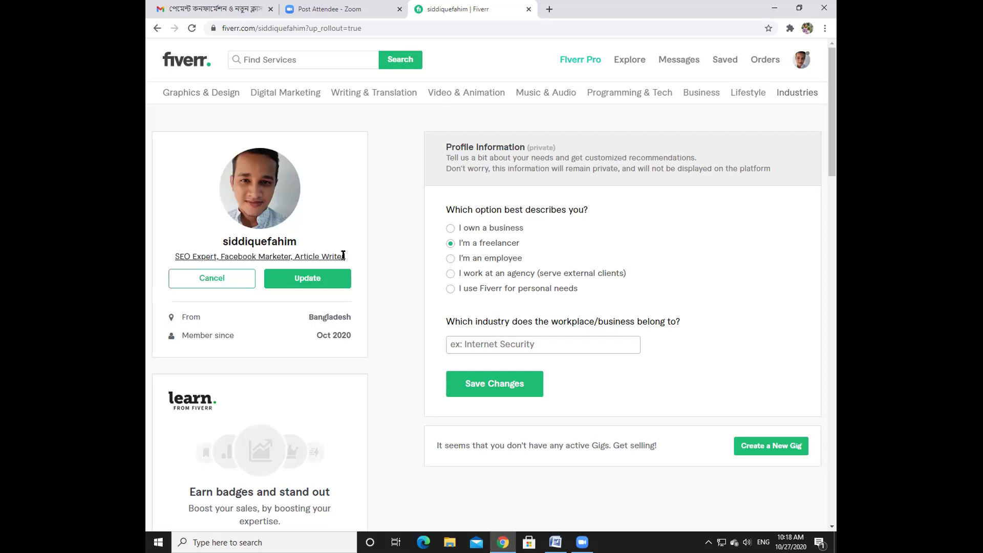
{"action": "left_click", "coordinate": [217, 256]}
{"action": "key", "text": "BackSpace"}
{"action": "key", "text": "BackSpace"}
{"action": "key", "text": "BackSpace"}
{"action": "key", "text": "BackSpace"}
{"action": "key", "text": "BackSpace"}
{"action": "key", "text": "BackSpace"}
{"action": "key", "text": "BackSpace"}
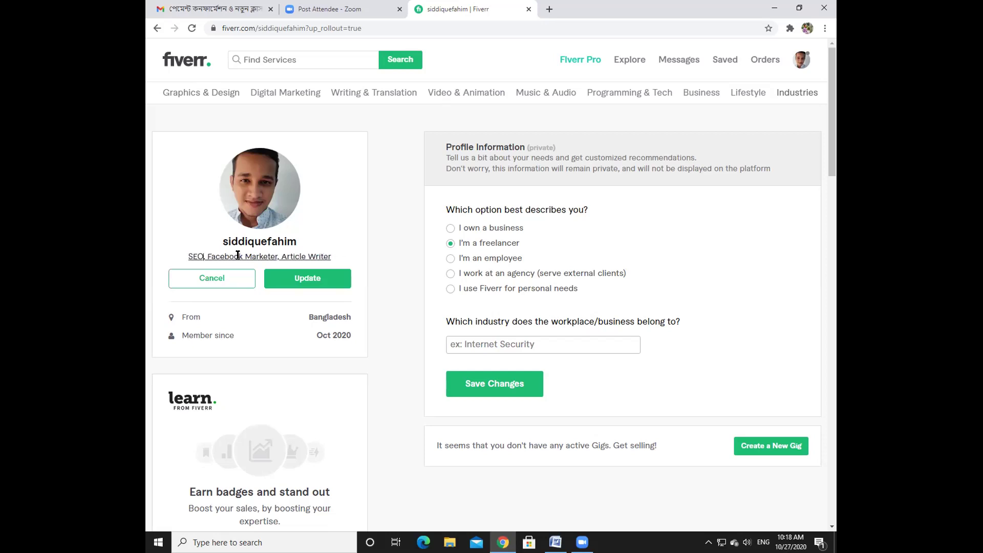
{"action": "type", "text": "Professional"}
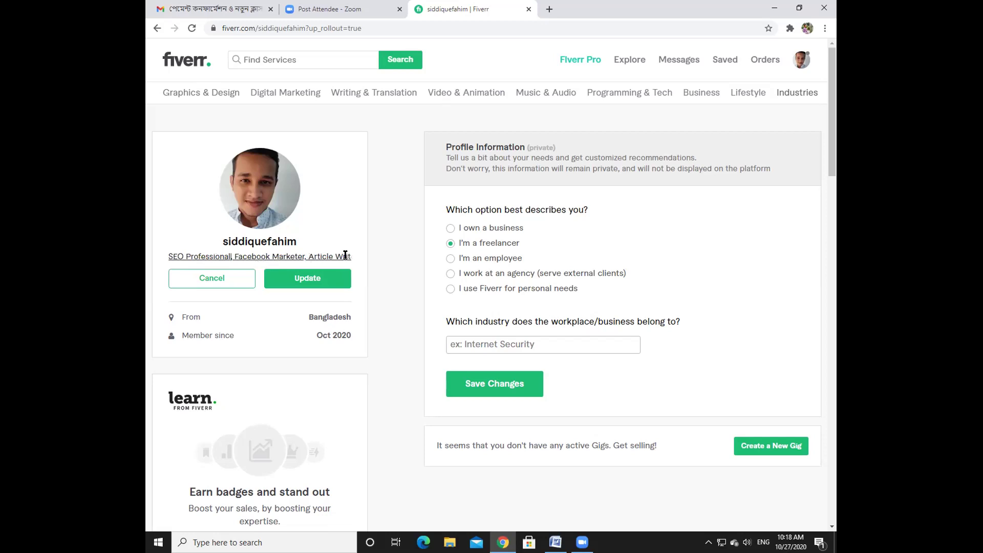
{"action": "key", "text": "End"}
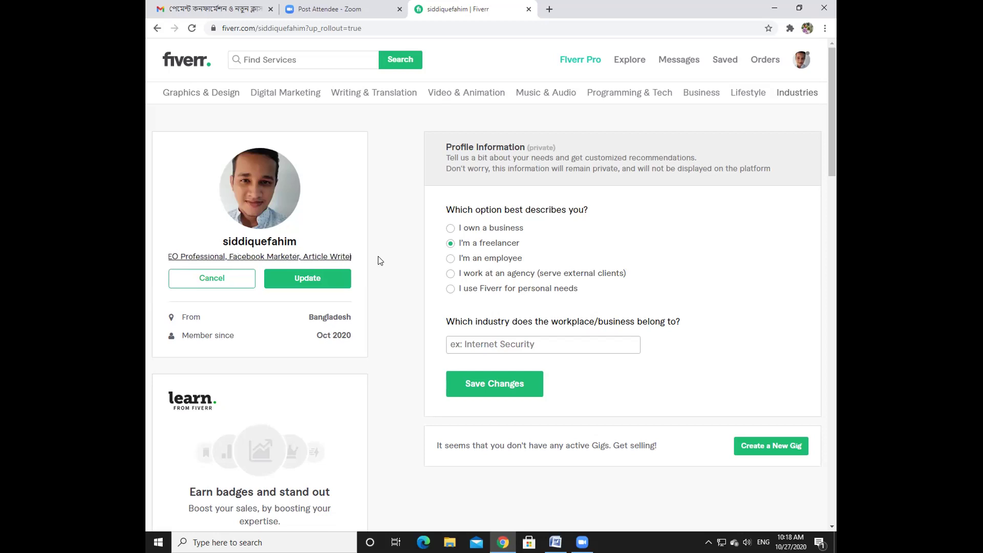
{"action": "type", "text": "Expert"}
{"action": "left_click", "coordinate": [340, 281]}
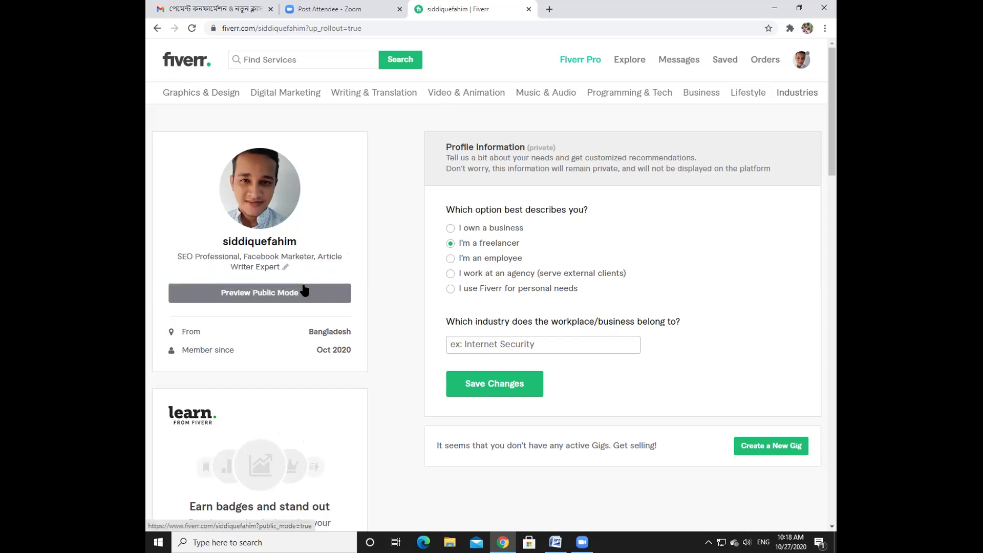
- Save the Profile Information form with 'I'm a freelancer' selected
{"action": "scroll", "coordinate": [294, 274], "scroll_direction": "down", "scroll_amount": 2}
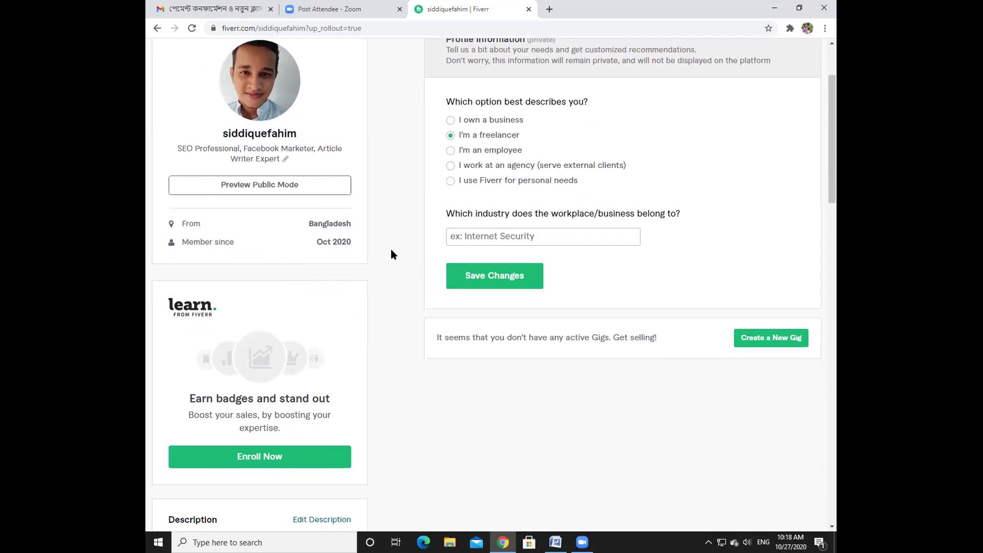
{"action": "scroll", "coordinate": [391, 249], "scroll_direction": "down", "scroll_amount": 1}
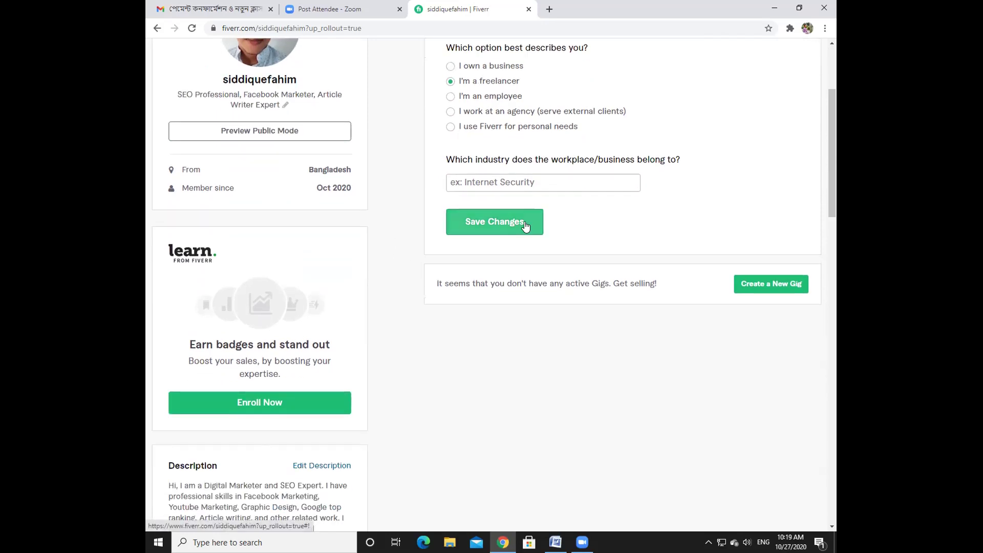
{"action": "left_click", "coordinate": [526, 227]}
{"action": "scroll", "coordinate": [379, 238], "scroll_direction": "down", "scroll_amount": 3}
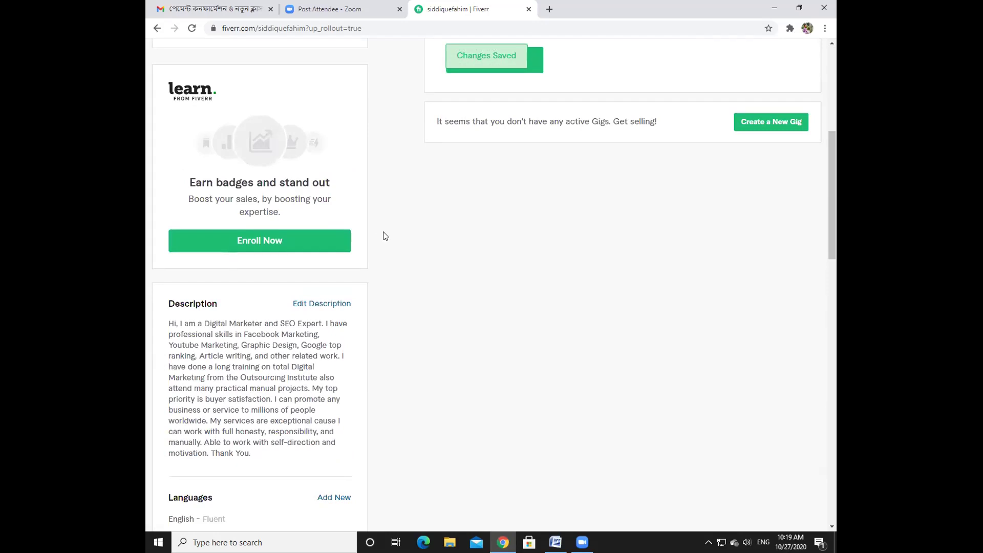
{"action": "scroll", "coordinate": [384, 233], "scroll_direction": "down", "scroll_amount": 1}
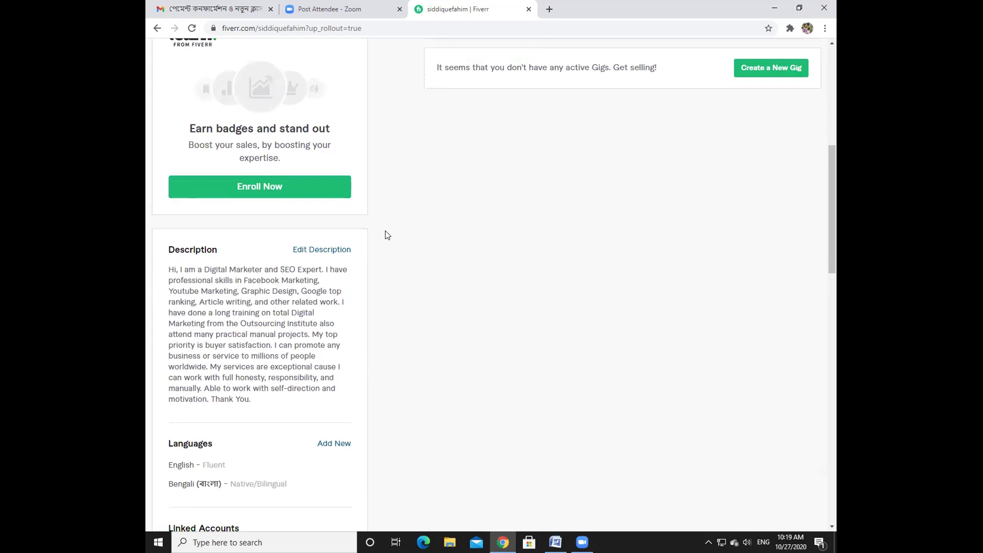
{"action": "scroll", "coordinate": [365, 305], "scroll_direction": "down", "scroll_amount": 3}
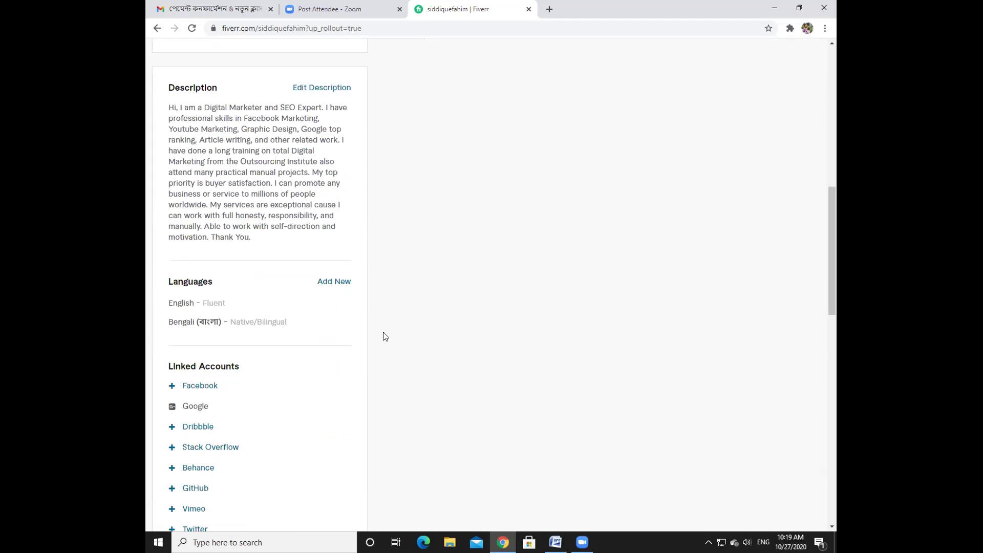
{"action": "scroll", "coordinate": [385, 336], "scroll_direction": "down", "scroll_amount": 3}
{"action": "scroll", "coordinate": [385, 337], "scroll_direction": "down", "scroll_amount": 3}
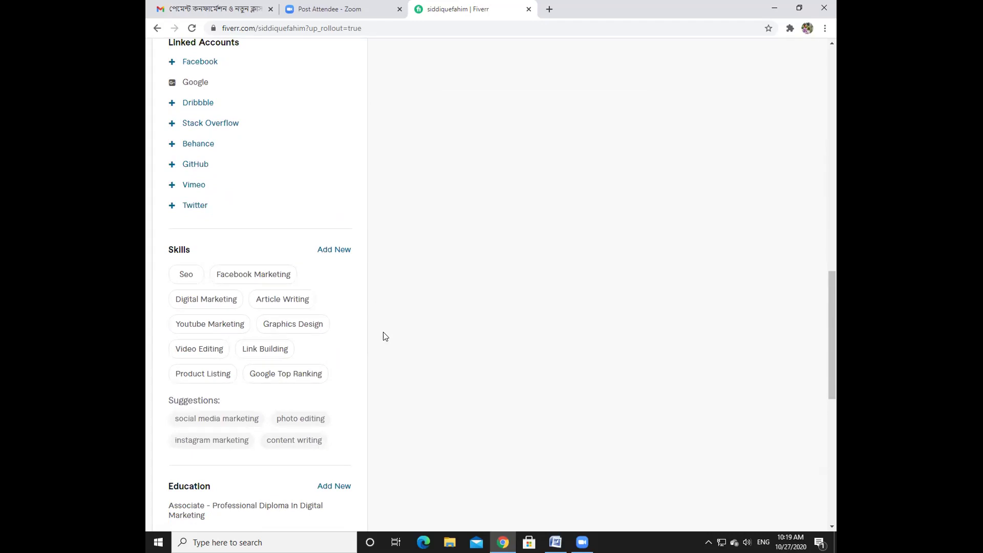
{"action": "scroll", "coordinate": [383, 336], "scroll_direction": "down", "scroll_amount": 4}
{"action": "scroll", "coordinate": [383, 335], "scroll_direction": "up", "scroll_amount": 4}
{"action": "scroll", "coordinate": [508, 327], "scroll_direction": "up", "scroll_amount": 15}
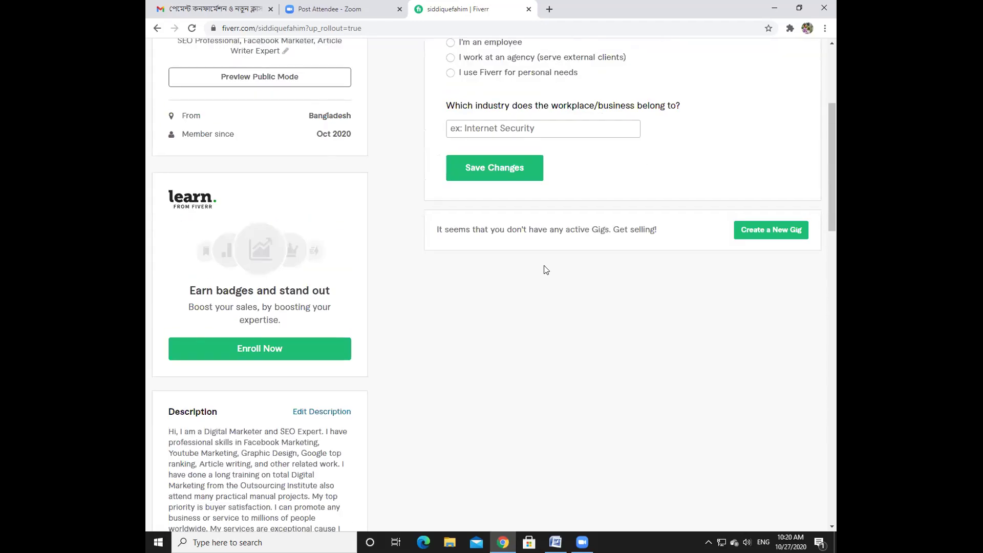
{"action": "scroll", "coordinate": [538, 275], "scroll_direction": "up", "scroll_amount": 4}
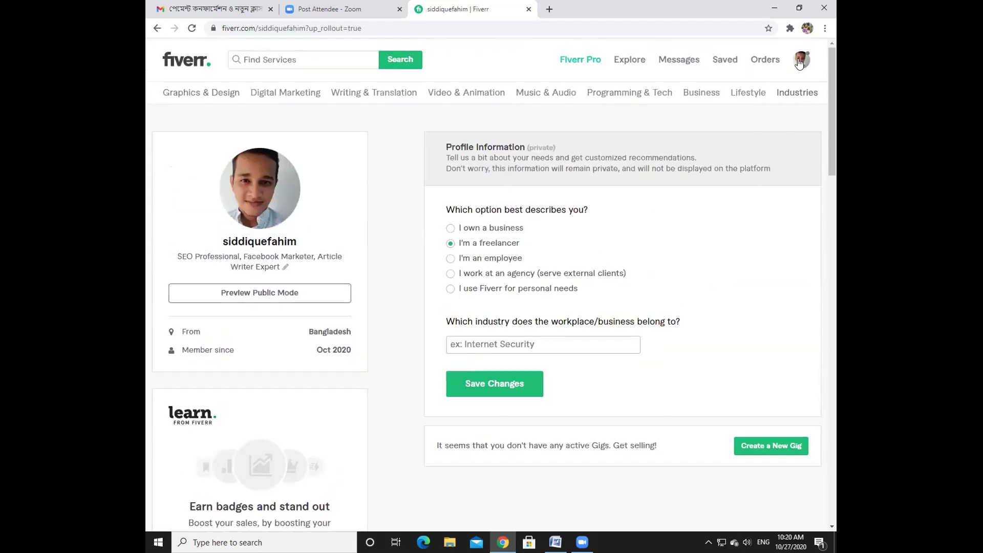
- Go to Settings from the avatar menu and open the Security section
{"action": "left_click", "coordinate": [798, 61]}
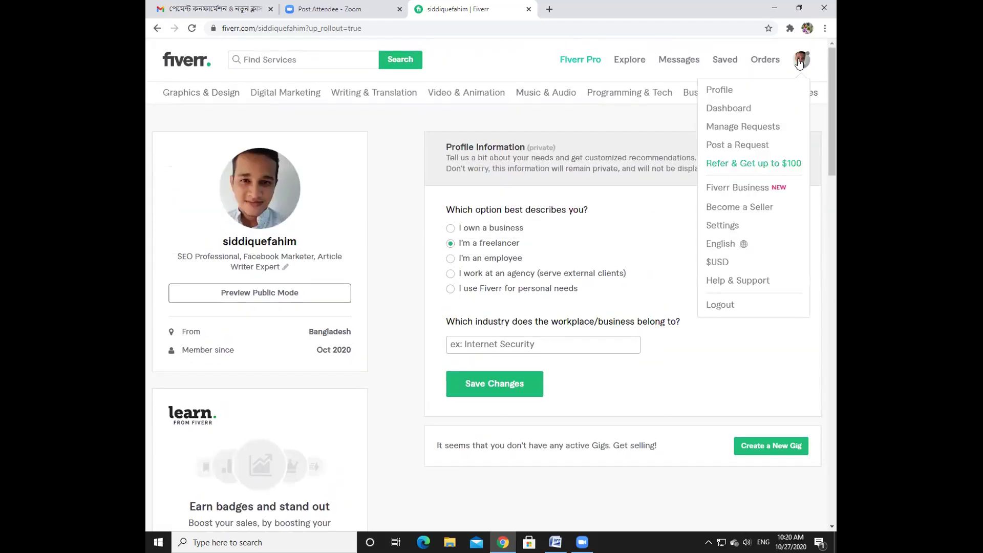
{"action": "left_click", "coordinate": [728, 227]}
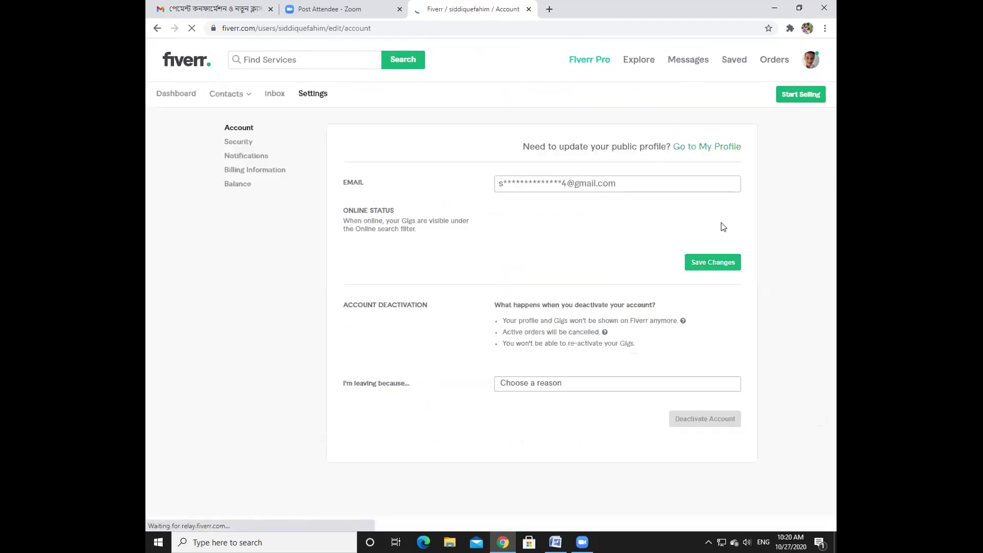
{"action": "left_click", "coordinate": [237, 144]}
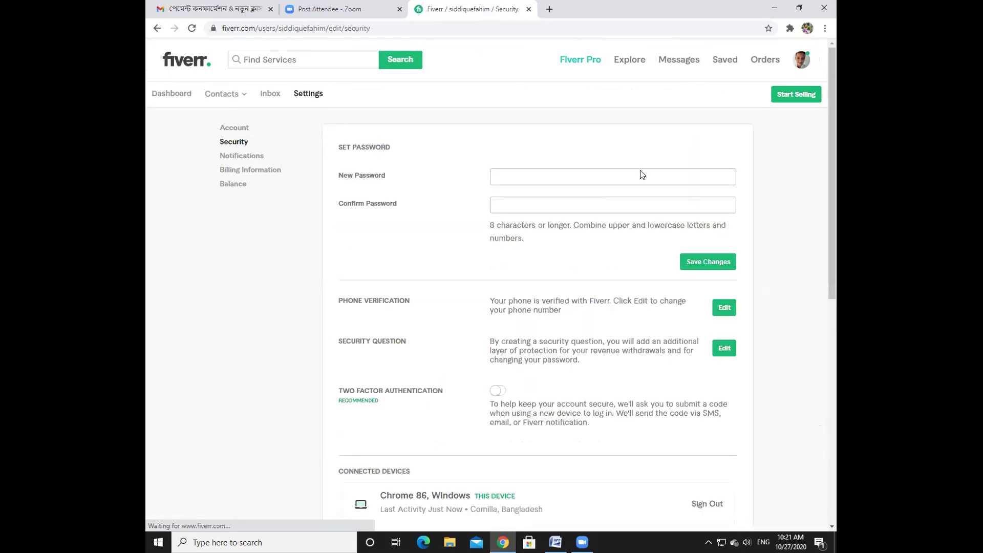
- Fill both new password fields with Chrome's suggested strong password, verify it, and save changes
{"action": "left_click", "coordinate": [561, 175]}
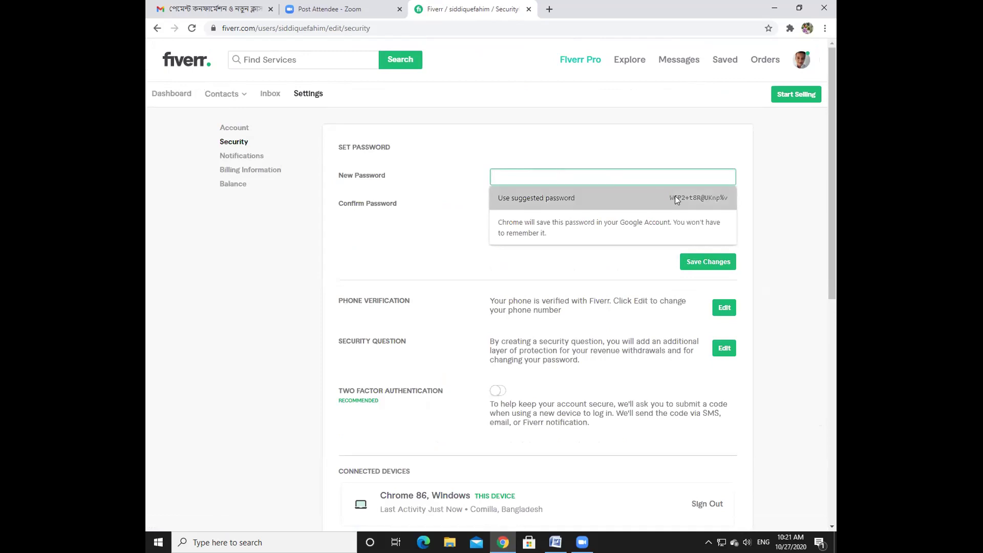
{"action": "left_click", "coordinate": [695, 201]}
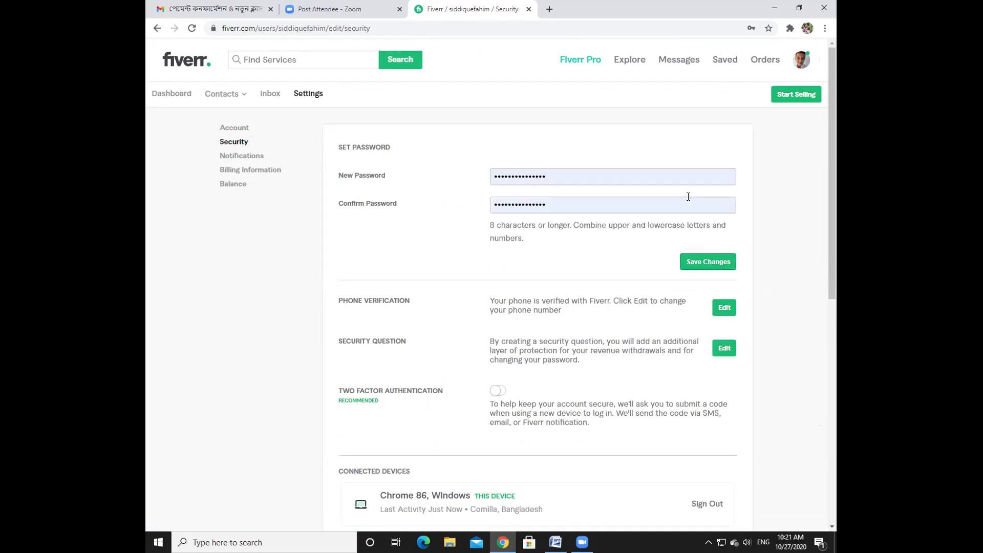
{"action": "left_click", "coordinate": [553, 177]}
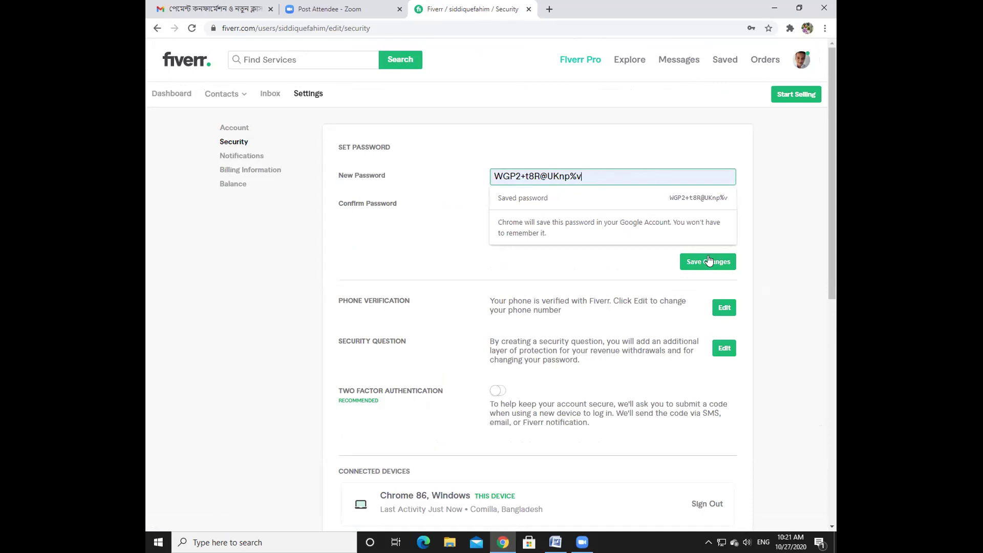
{"action": "left_click", "coordinate": [431, 237]}
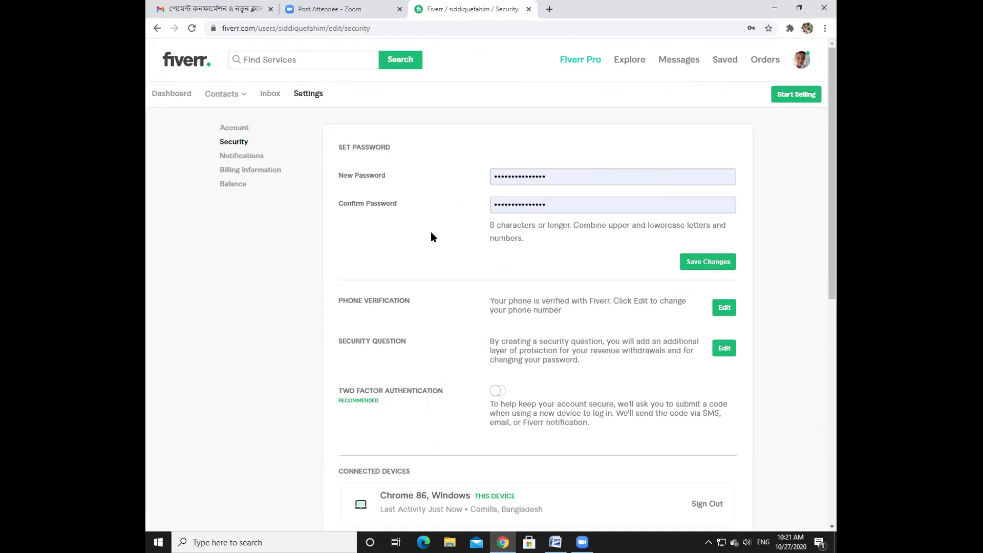
{"action": "left_click", "coordinate": [704, 261]}
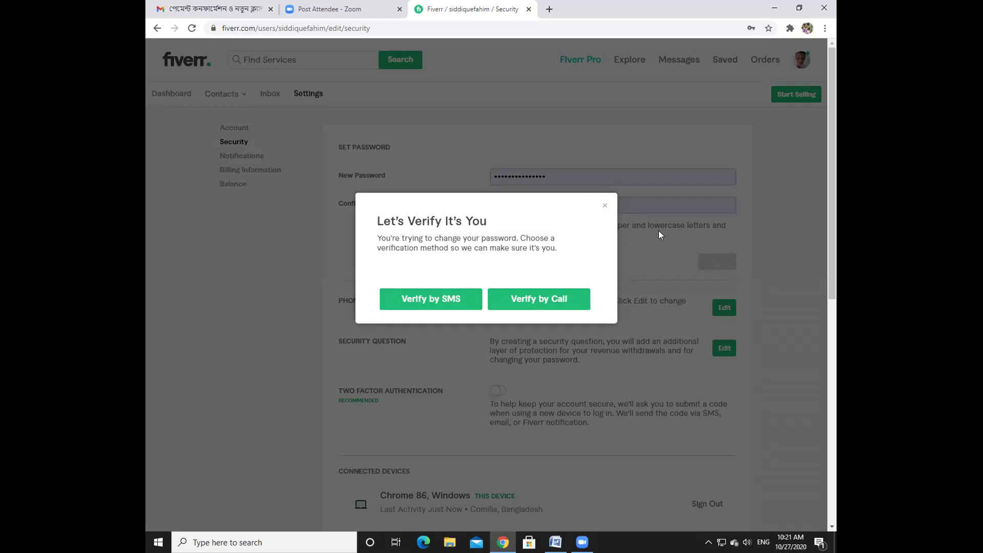
- Verify the password change by SMS: enter the 4-digit code, submit it, and confirm the Almost Done dialog
{"action": "left_click", "coordinate": [418, 309]}
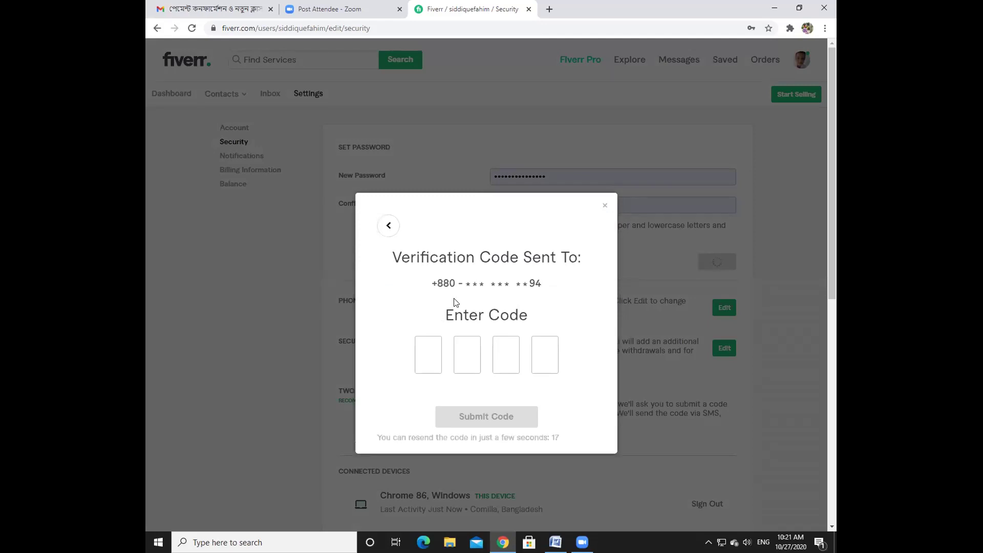
{"action": "left_click", "coordinate": [428, 359]}
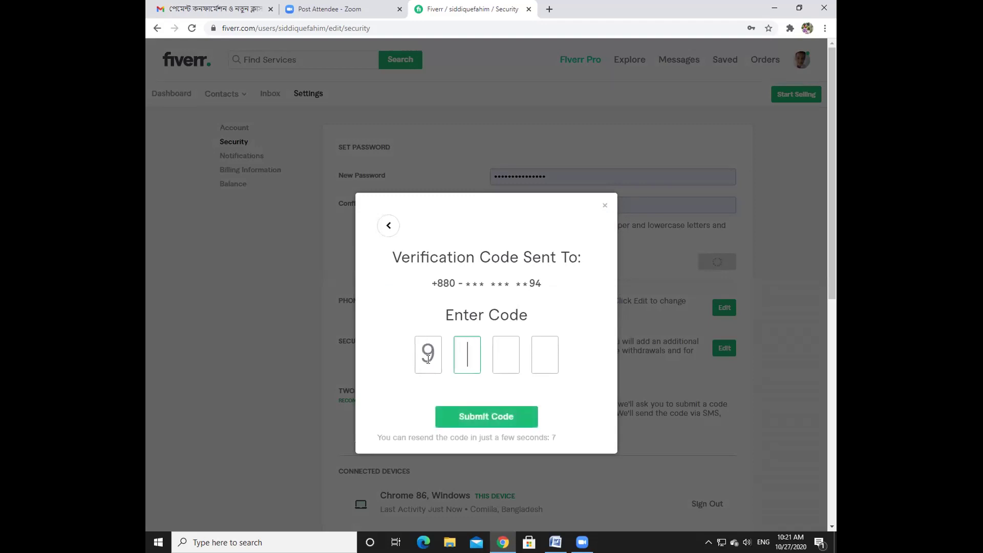
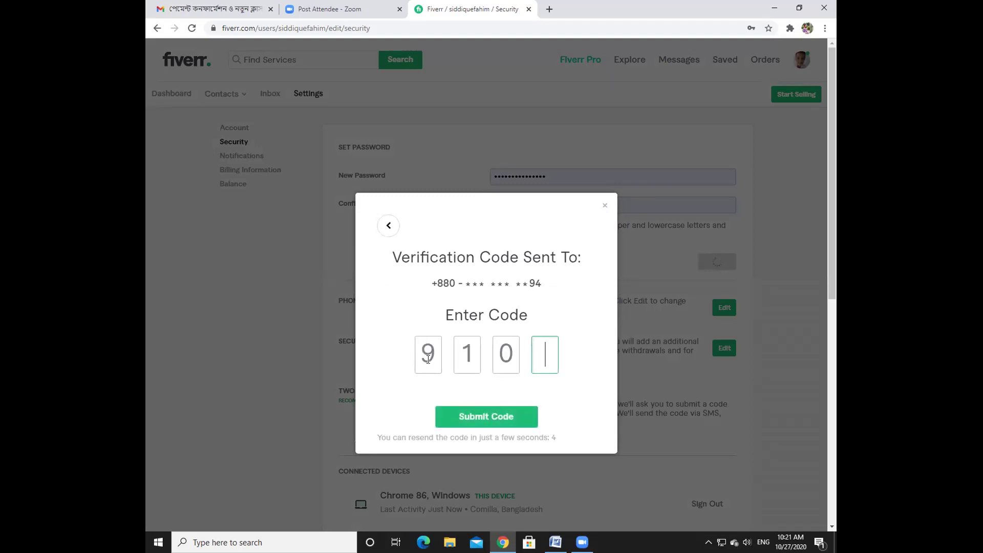
{"action": "left_click", "coordinate": [472, 418]}
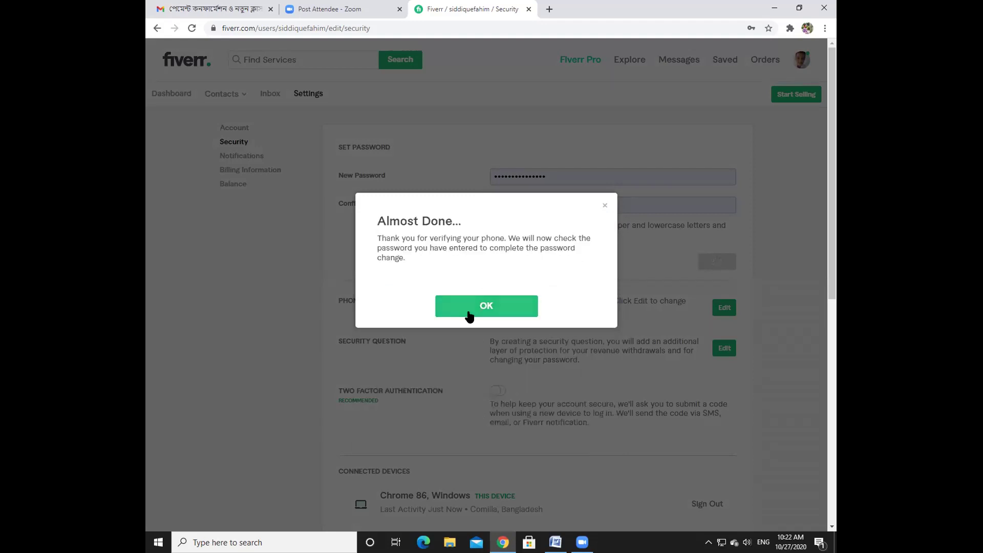
{"action": "left_click", "coordinate": [466, 307]}
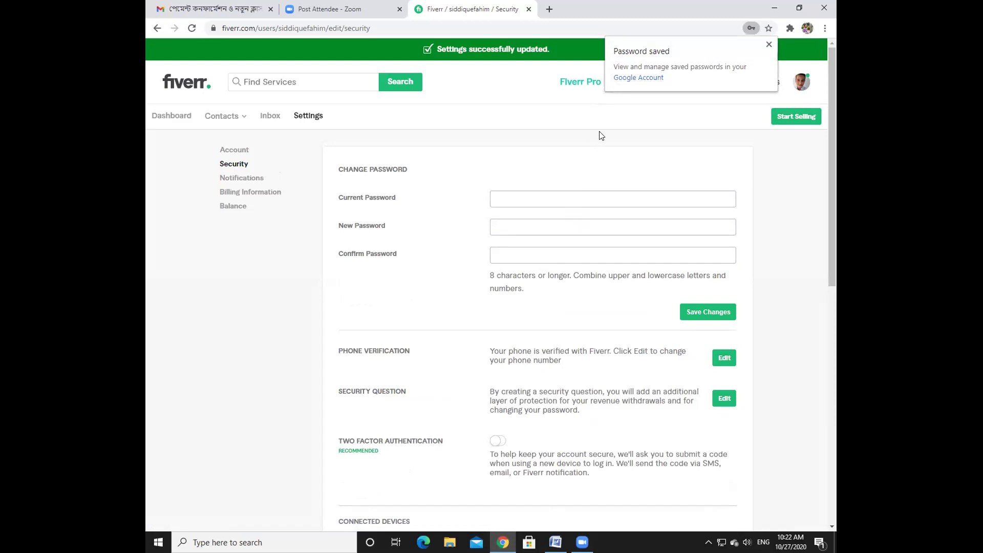
{"action": "left_click", "coordinate": [769, 45]}
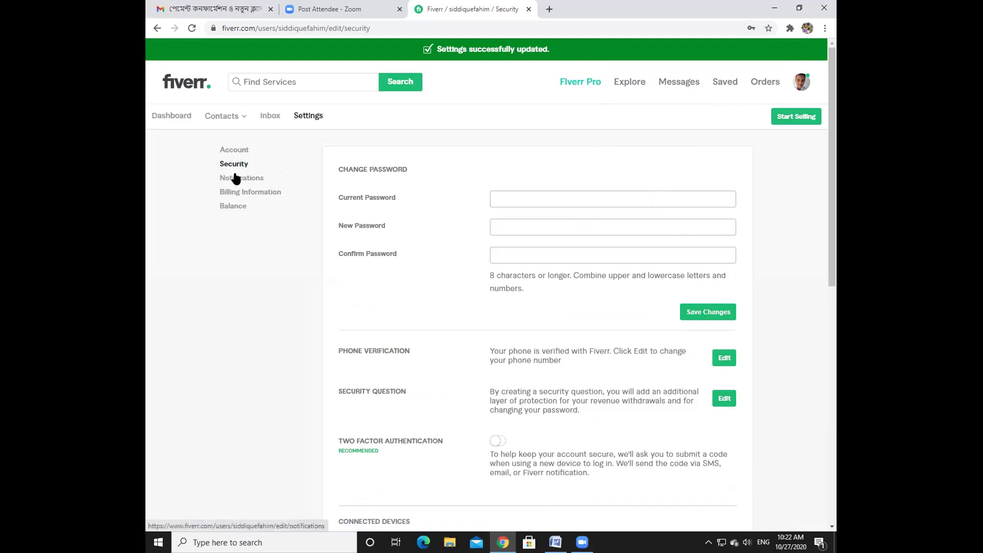
{"action": "left_click", "coordinate": [157, 29]}
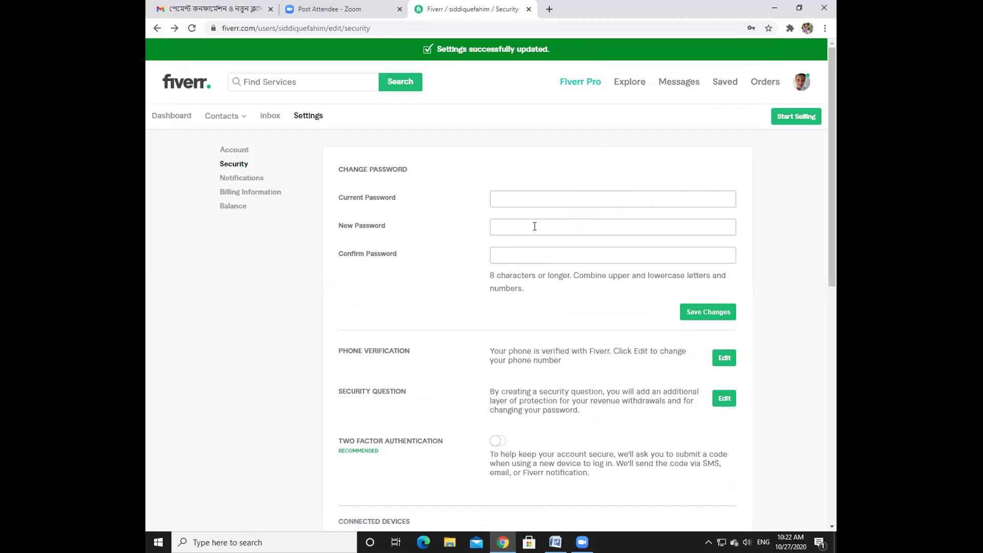
{"action": "left_click", "coordinate": [156, 28]}
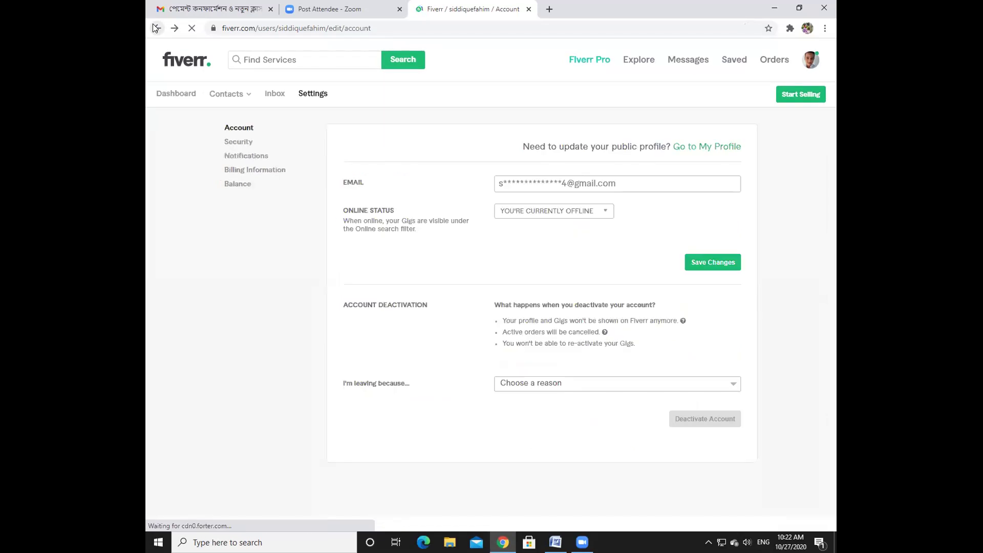
{"action": "left_click", "coordinate": [222, 144]}
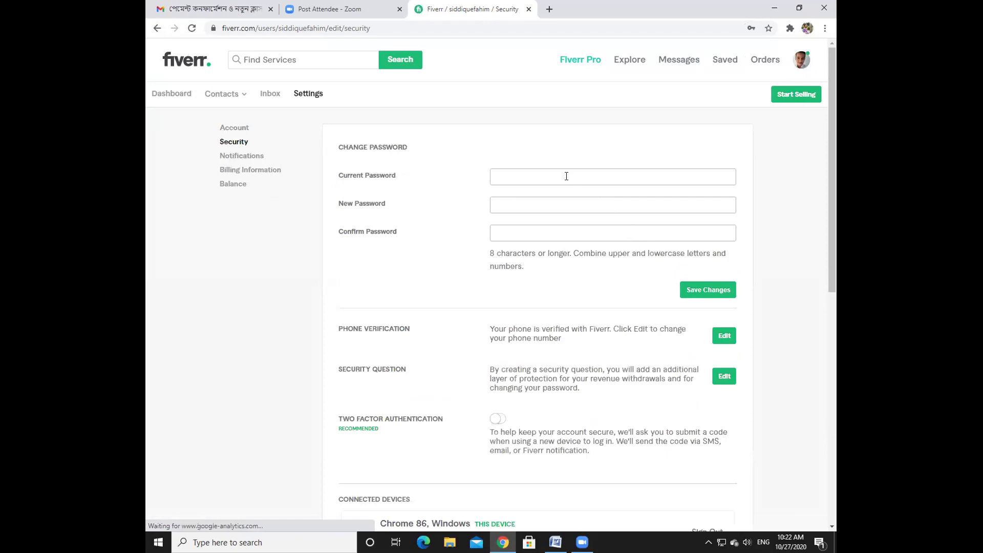
{"action": "left_click", "coordinate": [523, 204]}
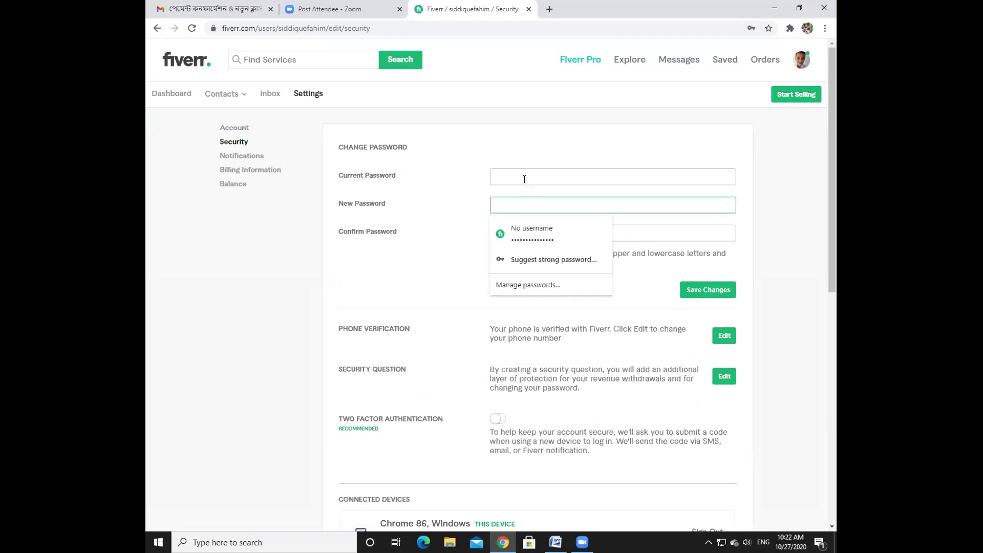
{"action": "left_click", "coordinate": [549, 171]}
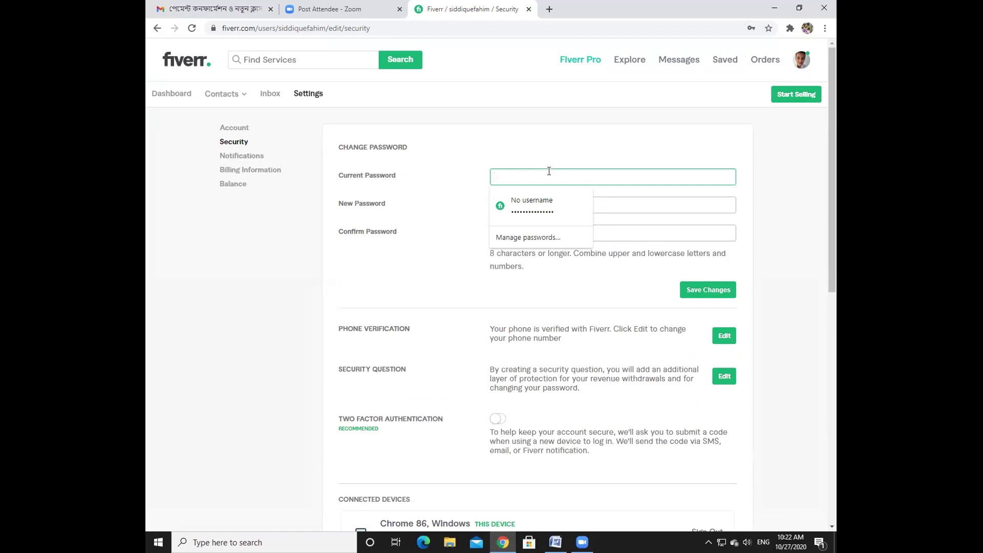
{"action": "left_click", "coordinate": [466, 157]}
{"action": "scroll", "coordinate": [535, 230], "scroll_direction": "down", "scroll_amount": 3}
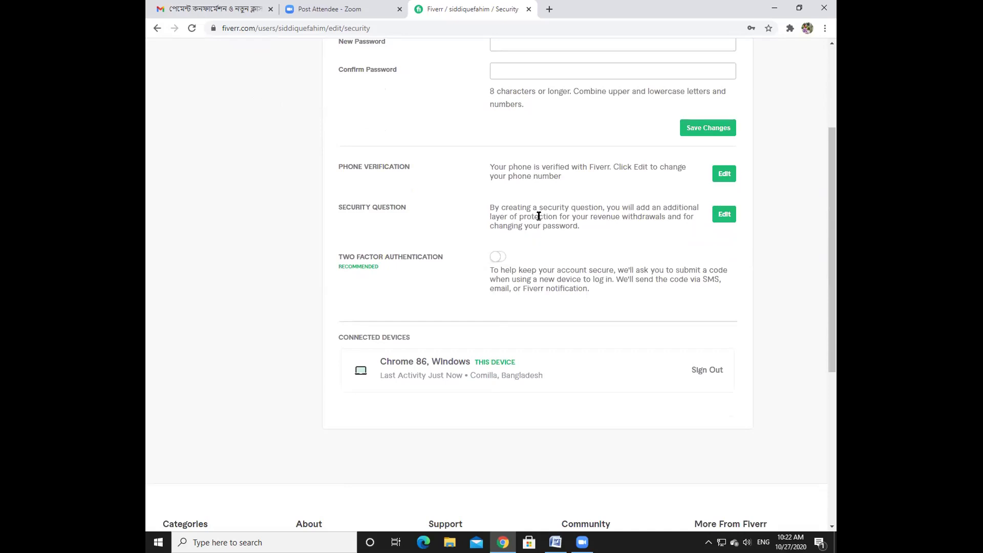
{"action": "scroll", "coordinate": [538, 216], "scroll_direction": "up", "scroll_amount": 3}
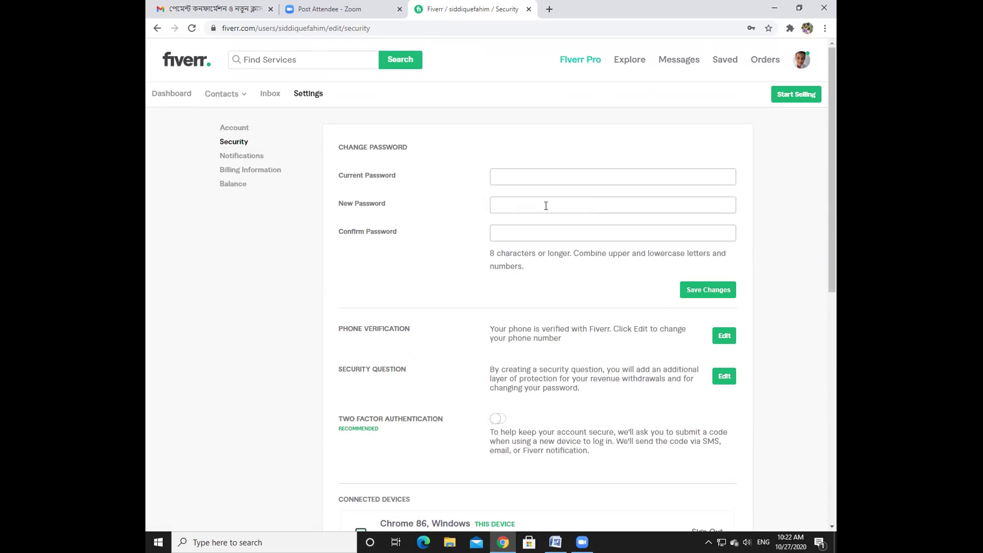
- Open account Settings from the avatar menu, view the Security section, then reopen the account menu
{"action": "left_click", "coordinate": [801, 63]}
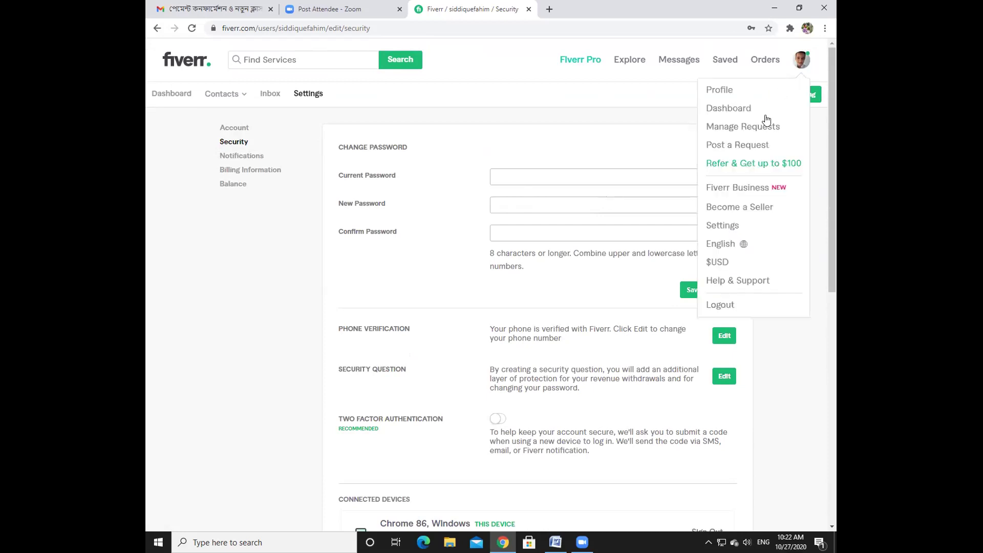
{"action": "left_click", "coordinate": [720, 226]}
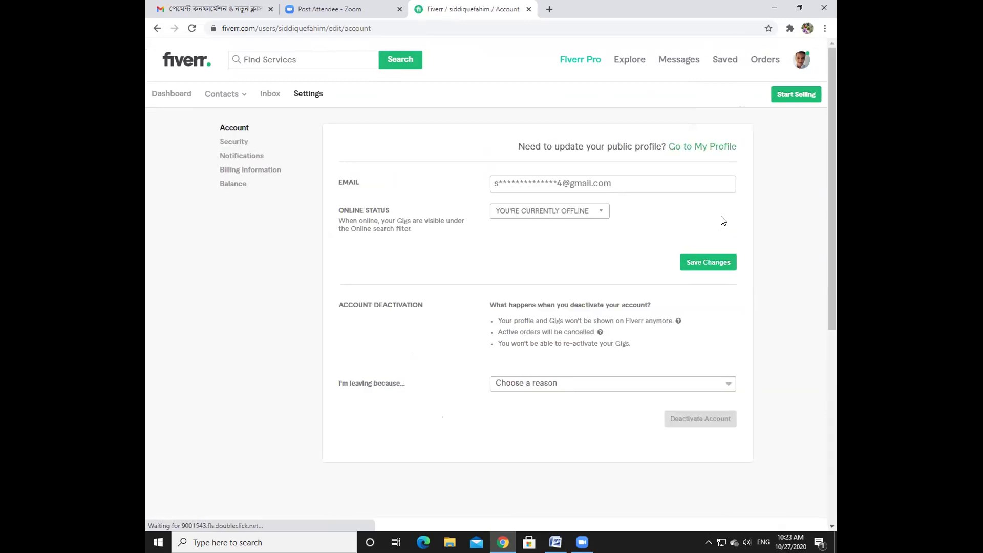
{"action": "left_click", "coordinate": [235, 143]}
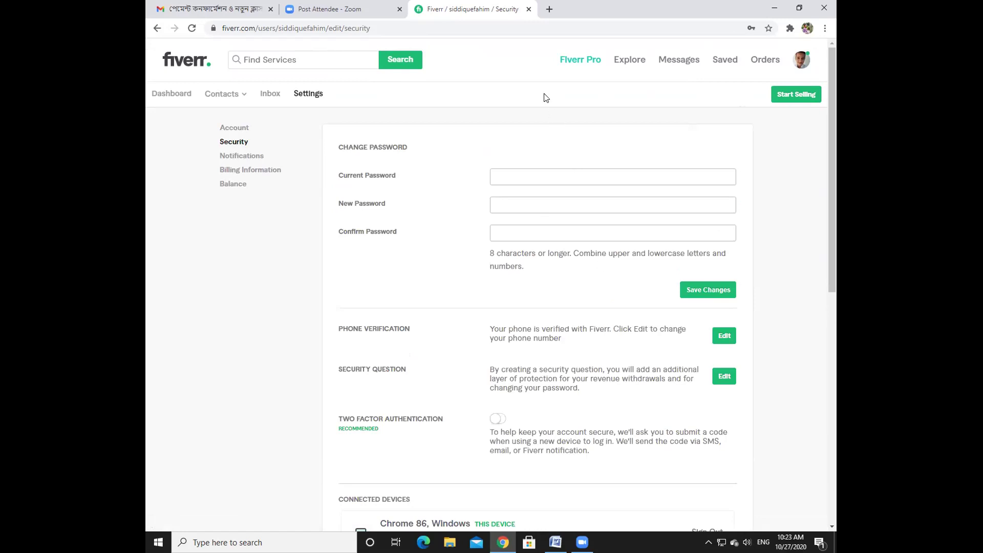
{"action": "left_click", "coordinate": [797, 64]}
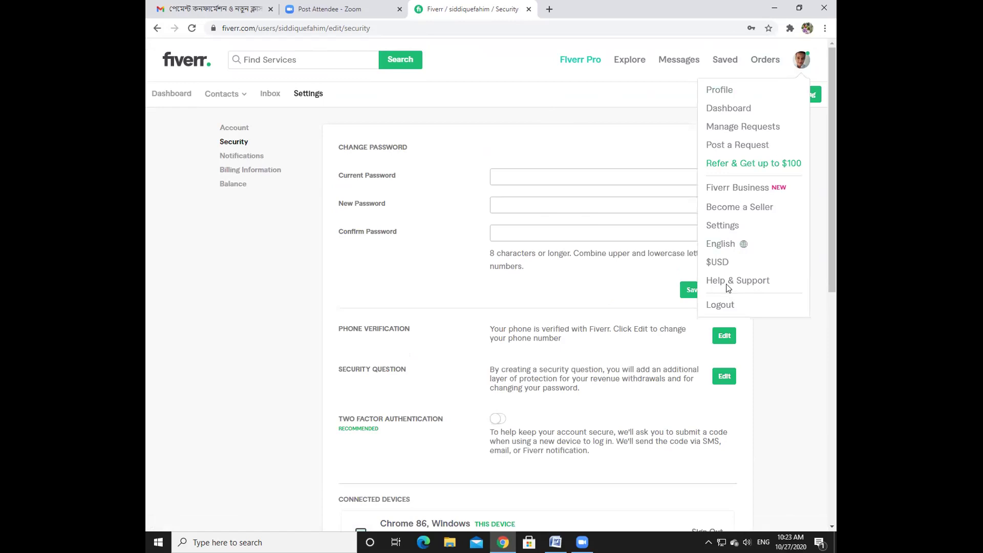
- Log out of Fiverr and bring up the Sign In dialog, dismissing the saved-password suggestions
{"action": "left_click", "coordinate": [722, 303]}
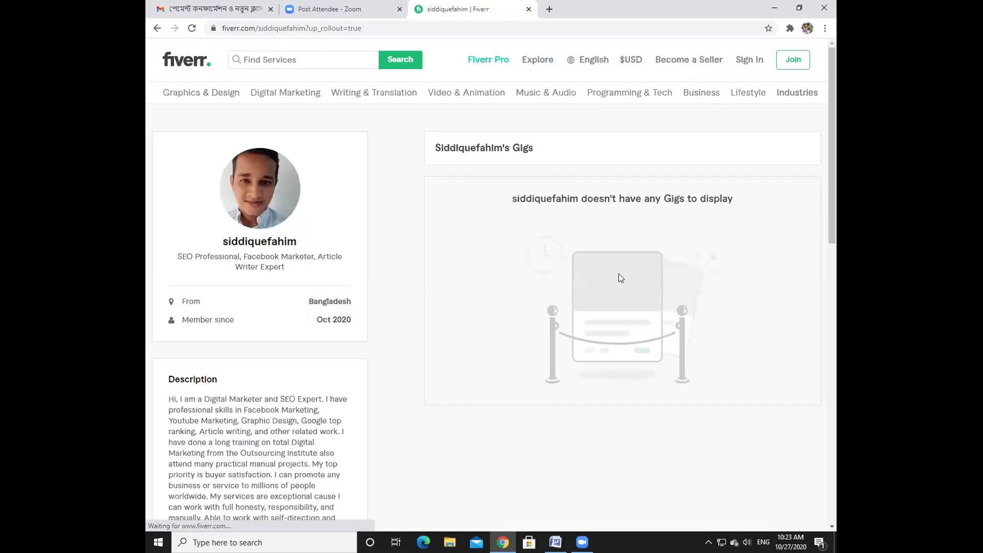
{"action": "left_click", "coordinate": [749, 59]}
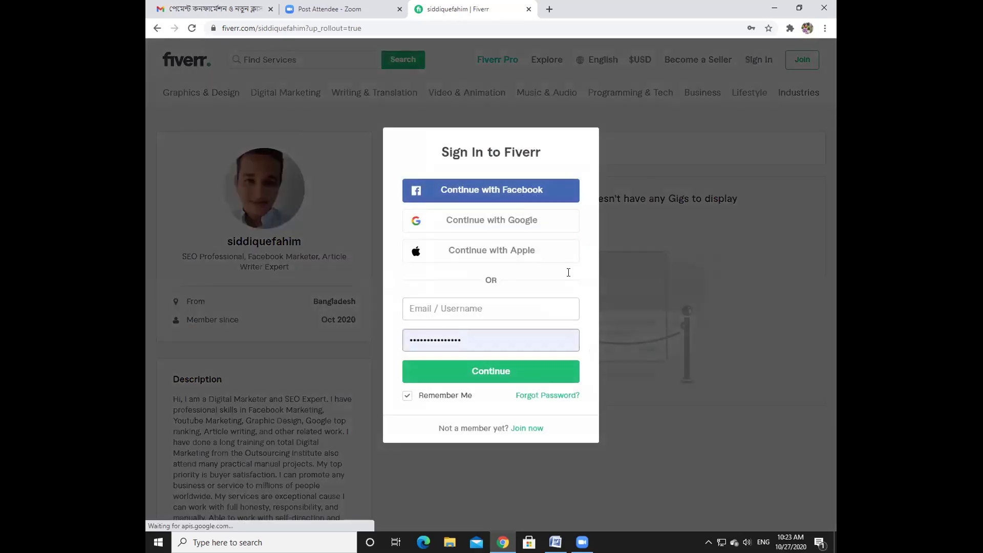
{"action": "left_click", "coordinate": [469, 336]}
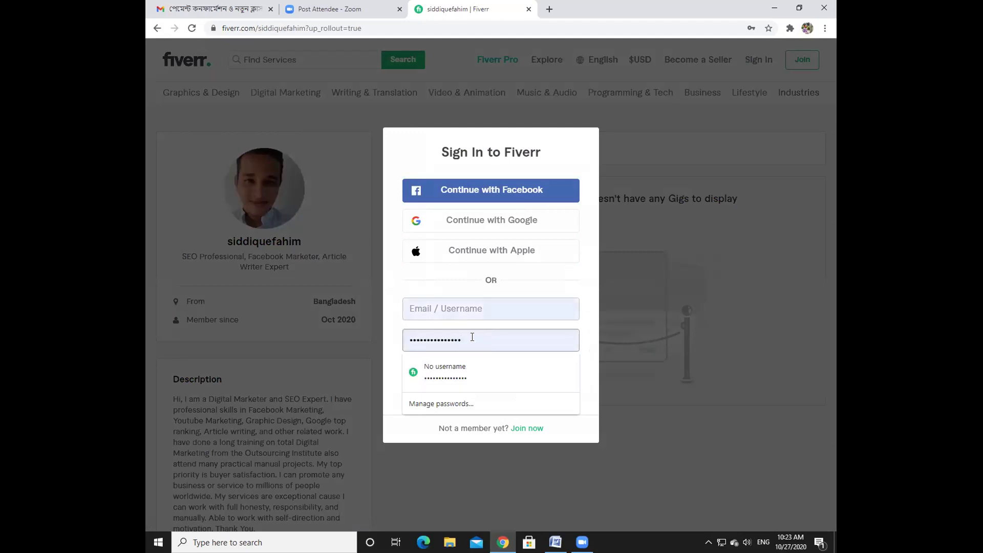
{"action": "left_click", "coordinate": [647, 314]}
{"action": "left_click", "coordinate": [645, 312]}
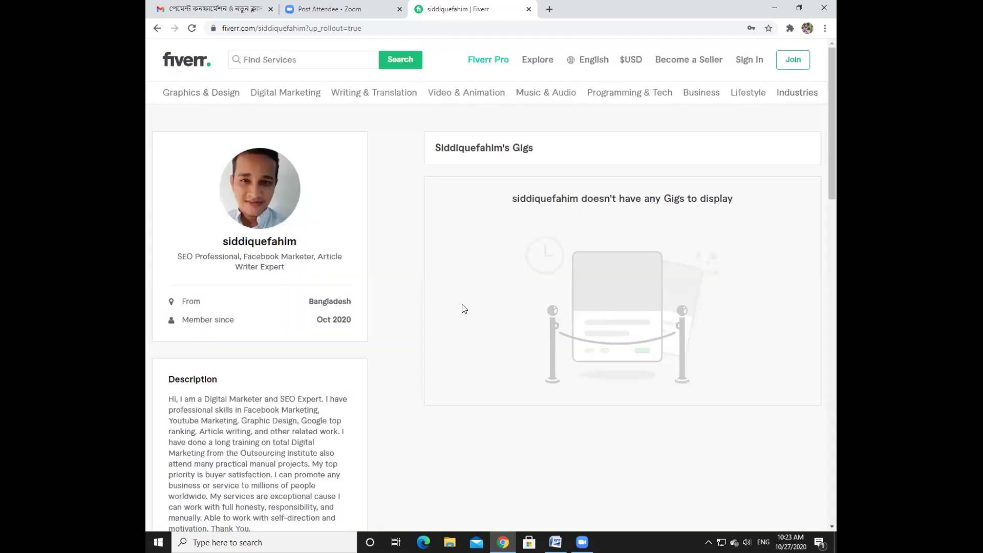
{"action": "left_click", "coordinate": [749, 59]}
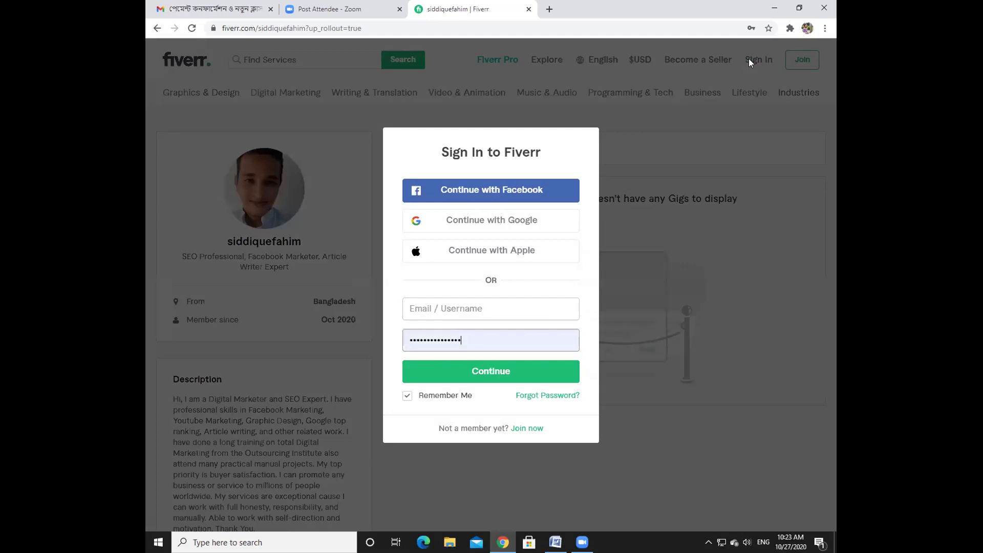
- Enter the account's full Gmail address in the username/email field, correcting a typo
{"action": "left_click", "coordinate": [466, 310]}
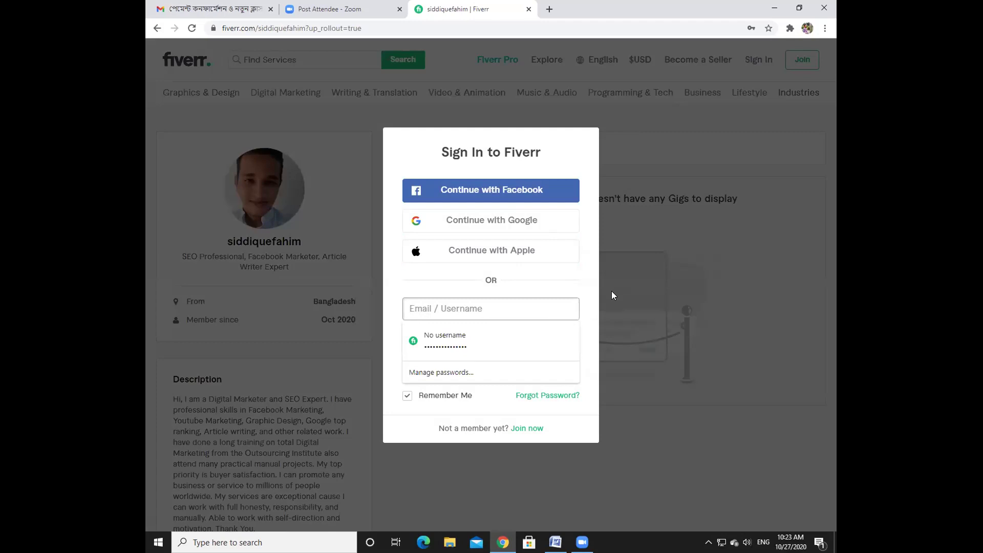
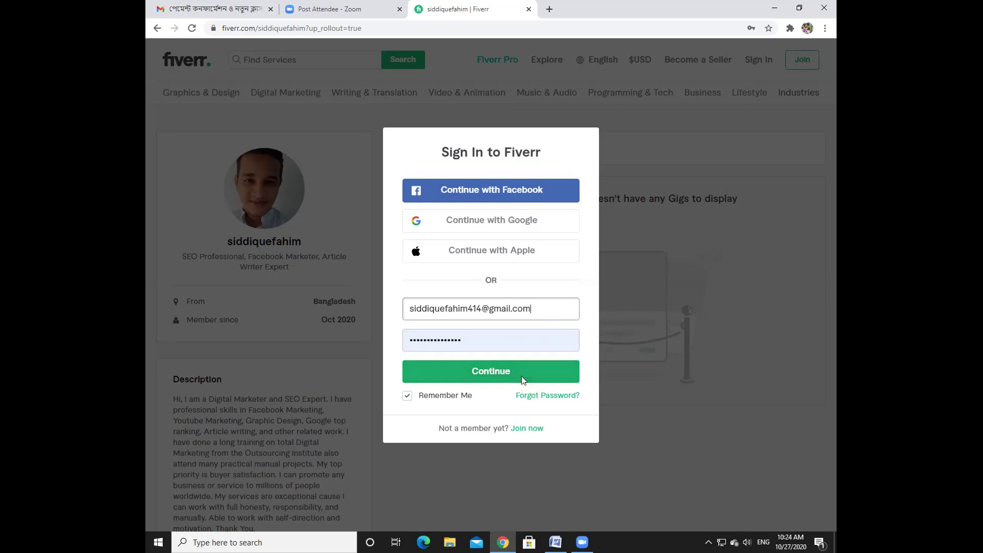
- Request a password-reset e-mail for the account via Forgot Password?, saving the login in Chrome, then go to Gmail
{"action": "left_click", "coordinate": [540, 396]}
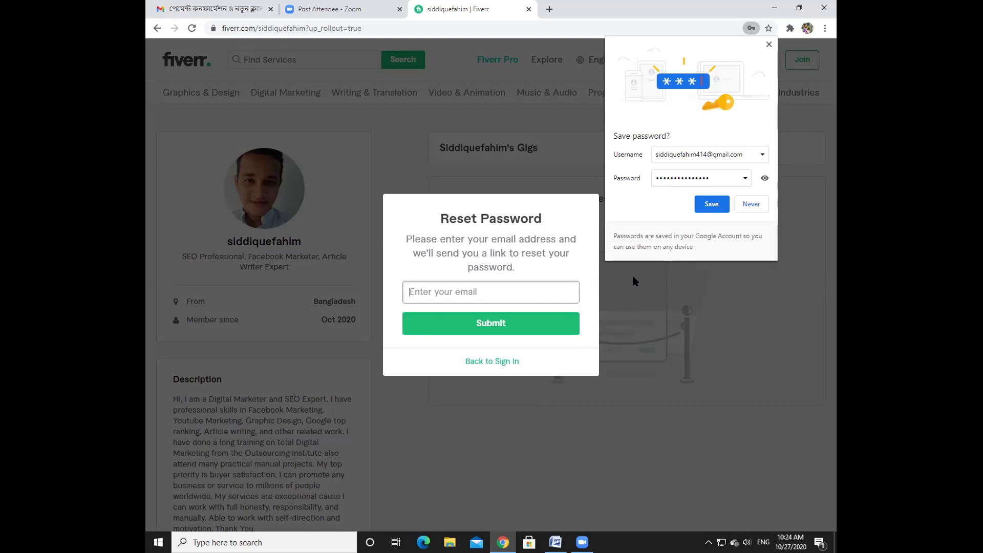
{"action": "left_click", "coordinate": [700, 205]}
{"action": "left_click", "coordinate": [482, 287]}
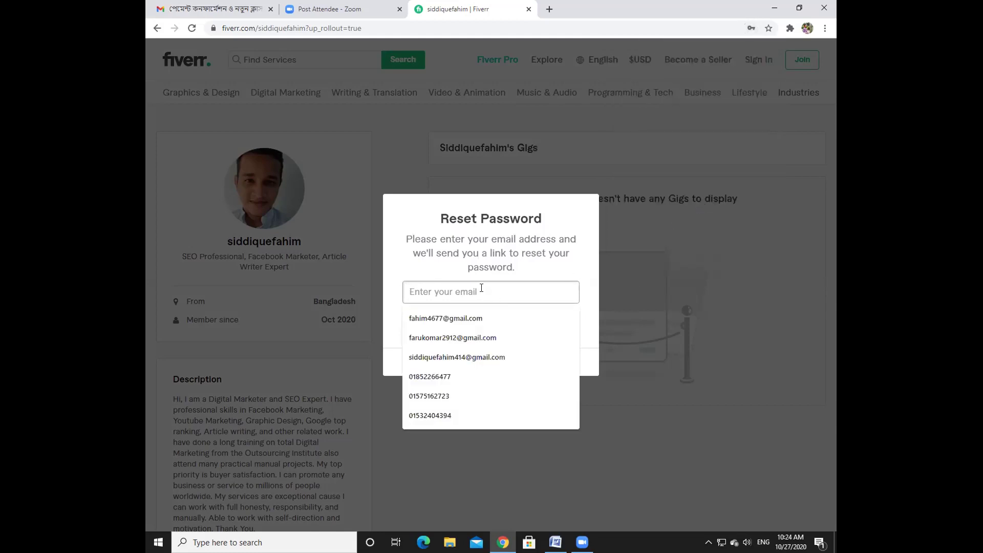
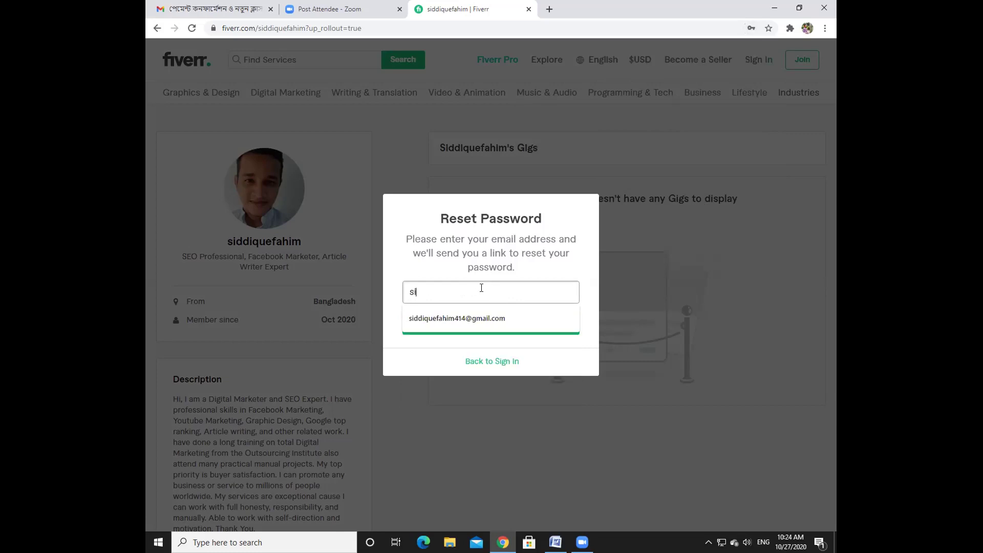
{"action": "left_click", "coordinate": [479, 316]}
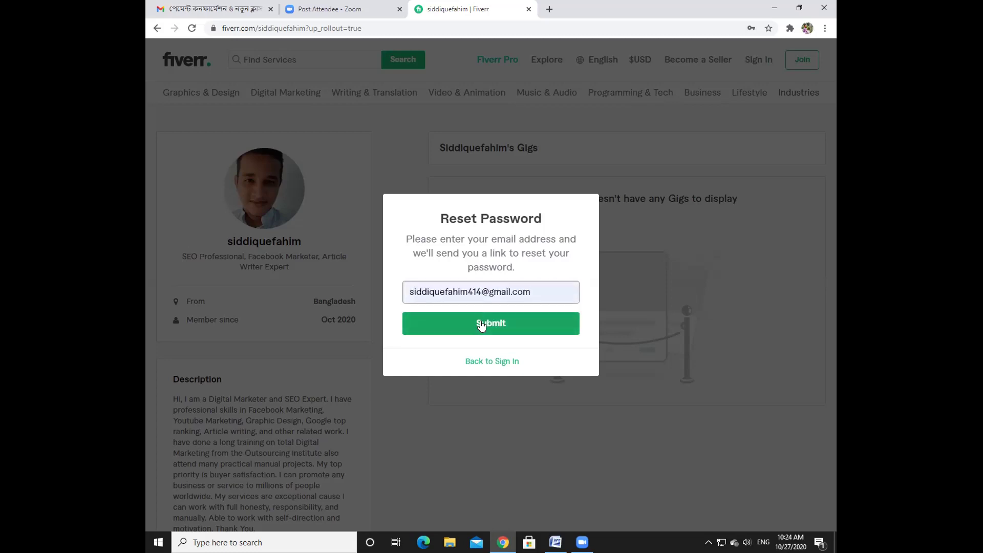
{"action": "left_click", "coordinate": [481, 323]}
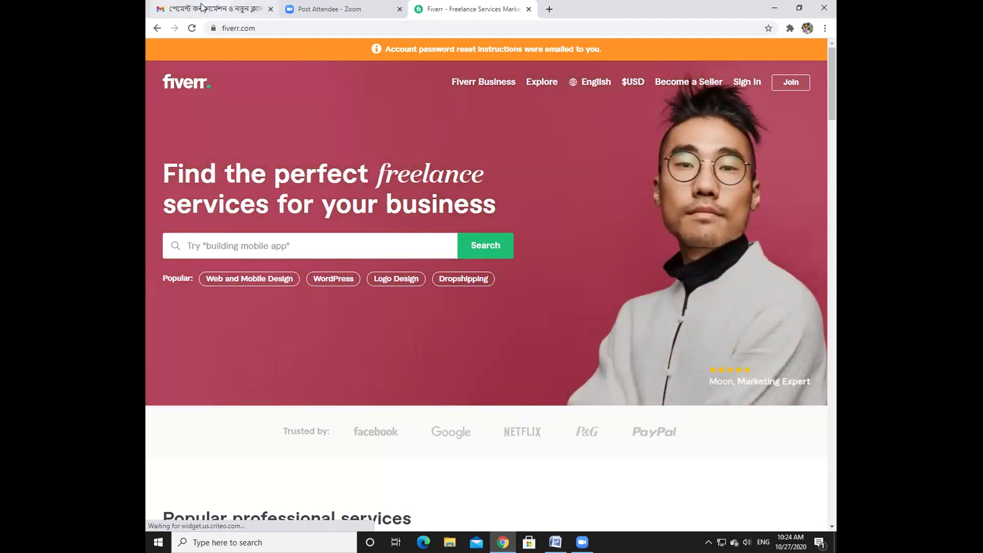
{"action": "left_click", "coordinate": [202, 13]}
- Open the 'Reset your Fiverr password' e-mail from the inbox and follow its Reset Your Password link
{"action": "left_click", "coordinate": [204, 124]}
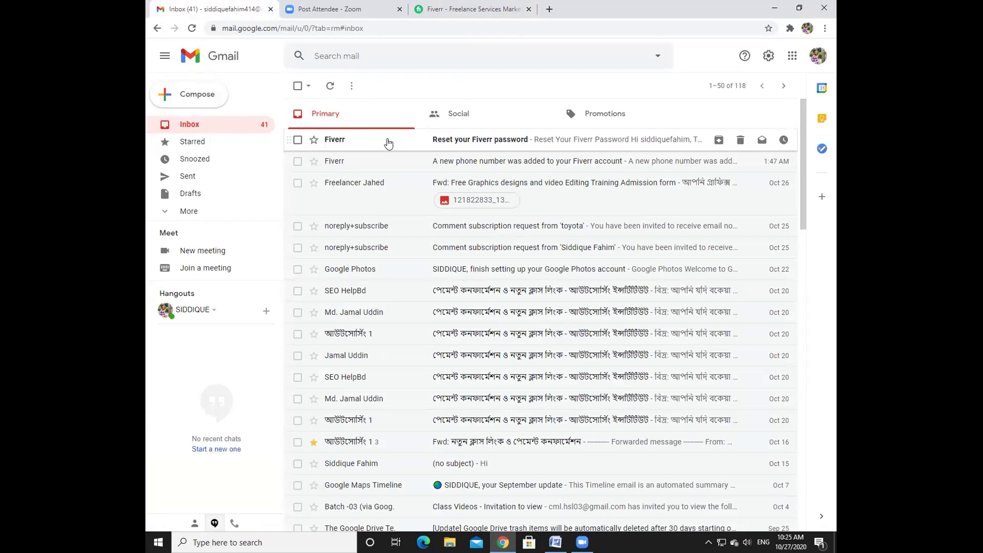
{"action": "double_click", "coordinate": [388, 142]}
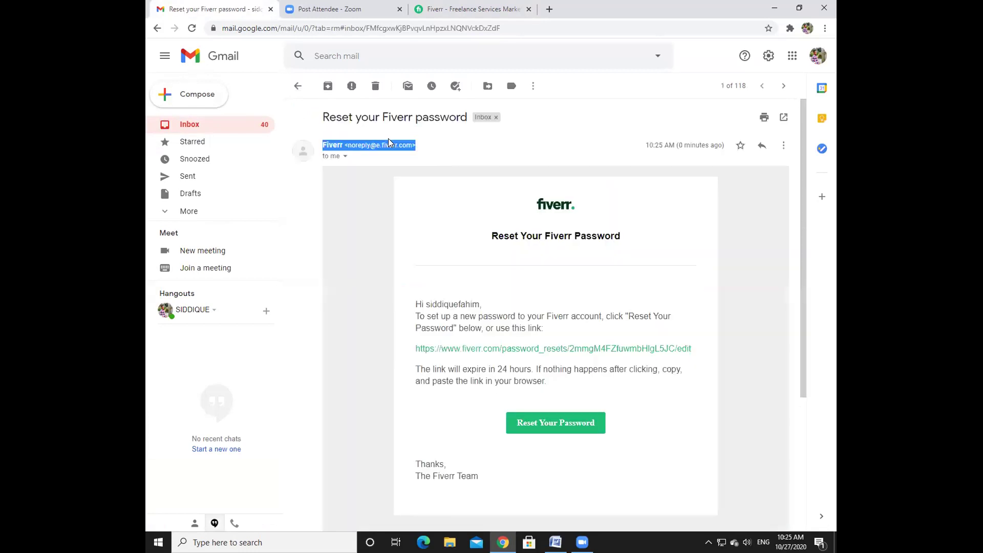
{"action": "left_click", "coordinate": [562, 423]}
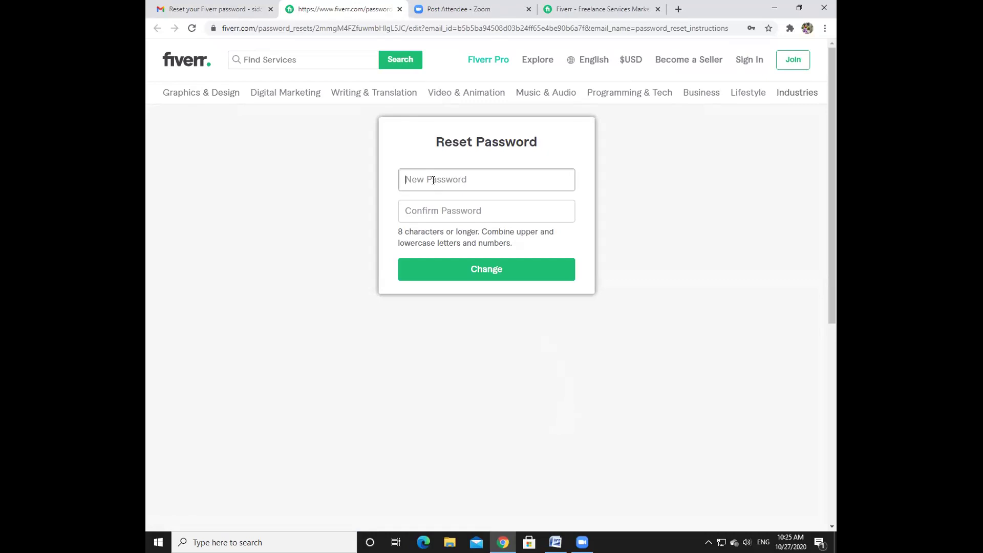
- Enter and confirm a new account password, retyping it after a mistake, and apply it with Change
{"action": "key", "text": "ctrl+a"}
{"action": "key", "text": "BackSpace"}
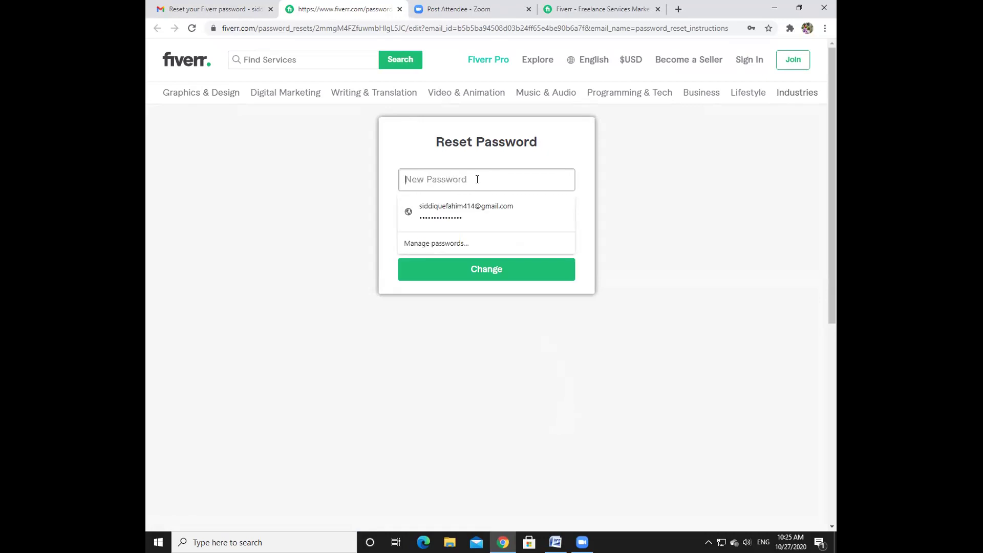
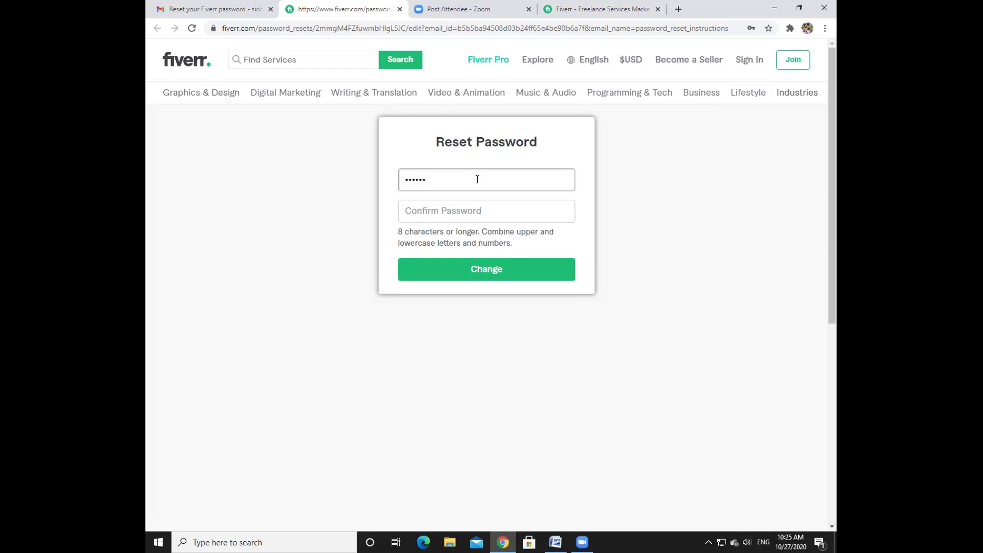
{"action": "left_click", "coordinate": [459, 211]}
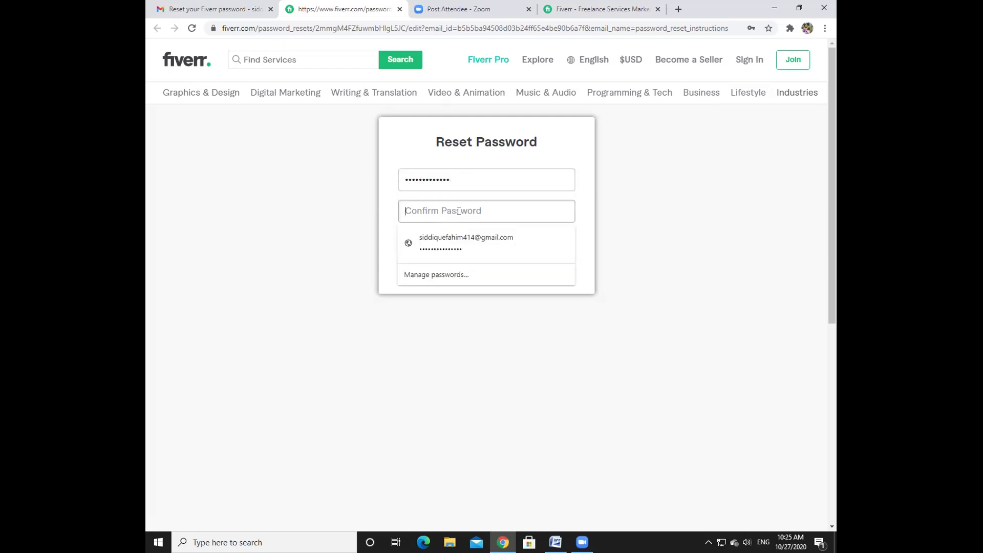
{"action": "type", "text": "••••••"}
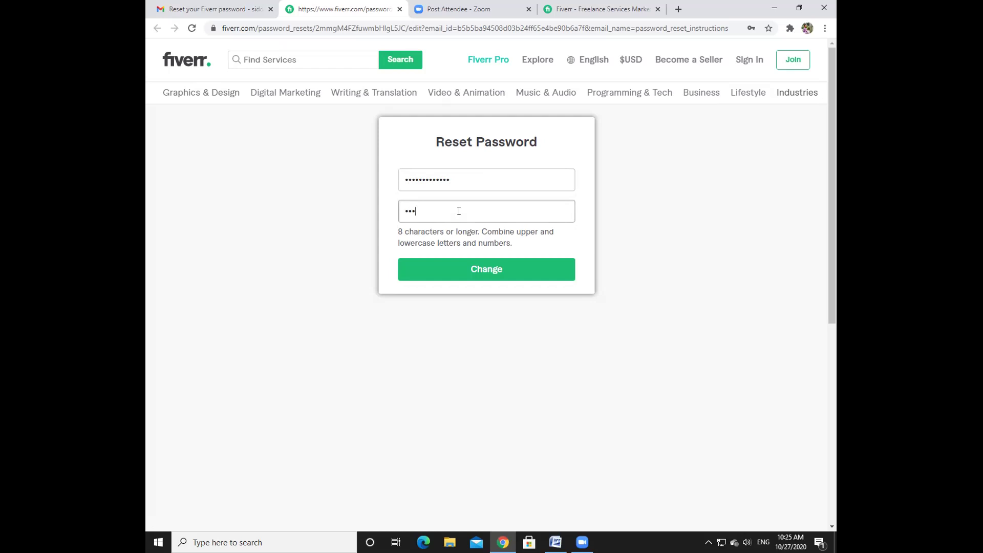
{"action": "type", "text": "•••••••"}
{"action": "left_click", "coordinate": [475, 272]}
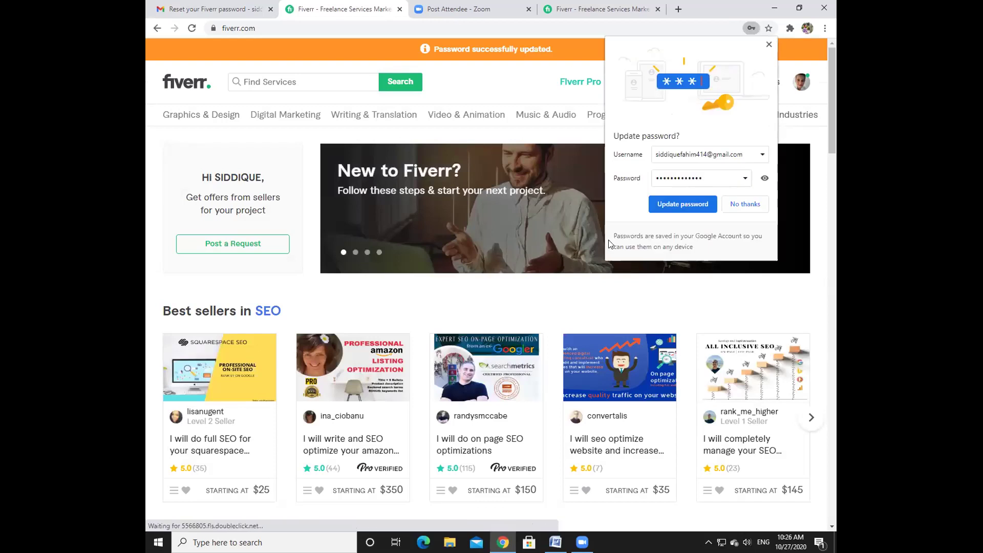
- Update Chrome's stored password and open the freelancer Profile page from the avatar menu
{"action": "left_click", "coordinate": [660, 205]}
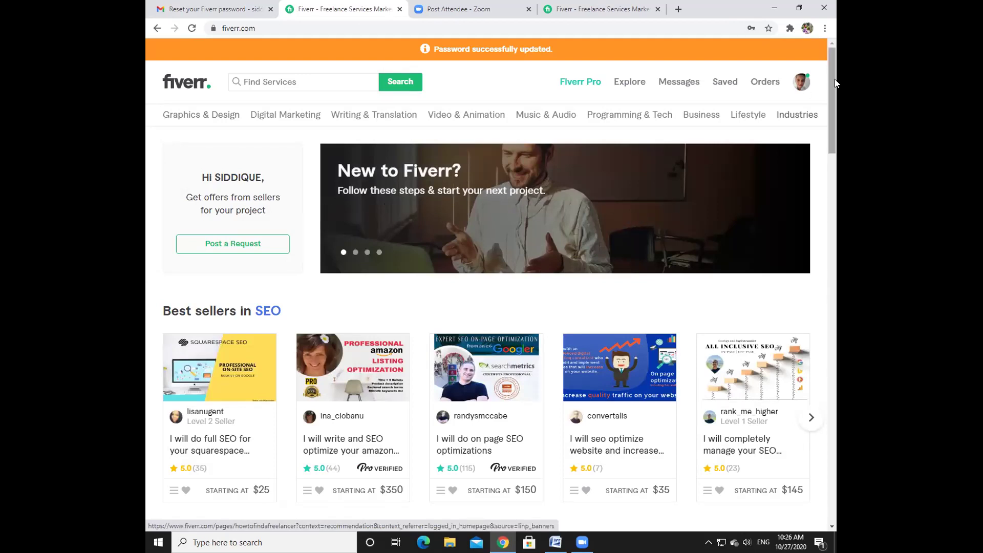
{"action": "left_click", "coordinate": [802, 89]}
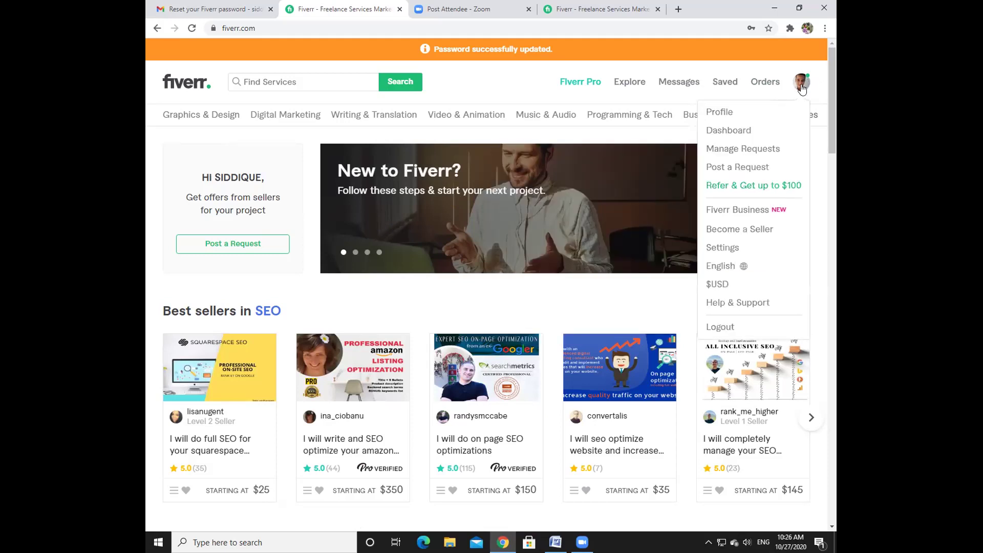
{"action": "left_click", "coordinate": [728, 114]}
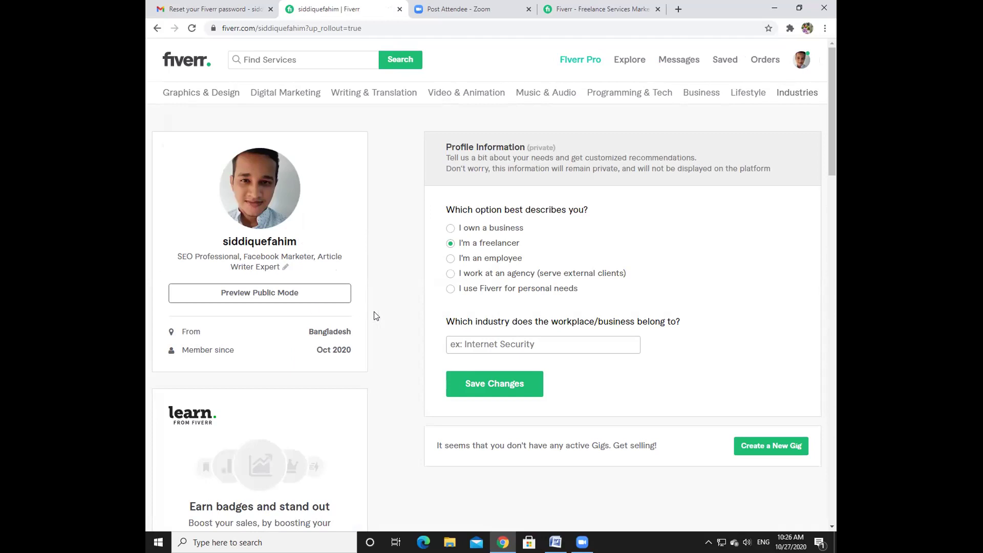
- Scroll through the profile's description, languages, linked accounts and skills, then back to the top
{"action": "scroll", "coordinate": [395, 327], "scroll_direction": "down", "scroll_amount": 5}
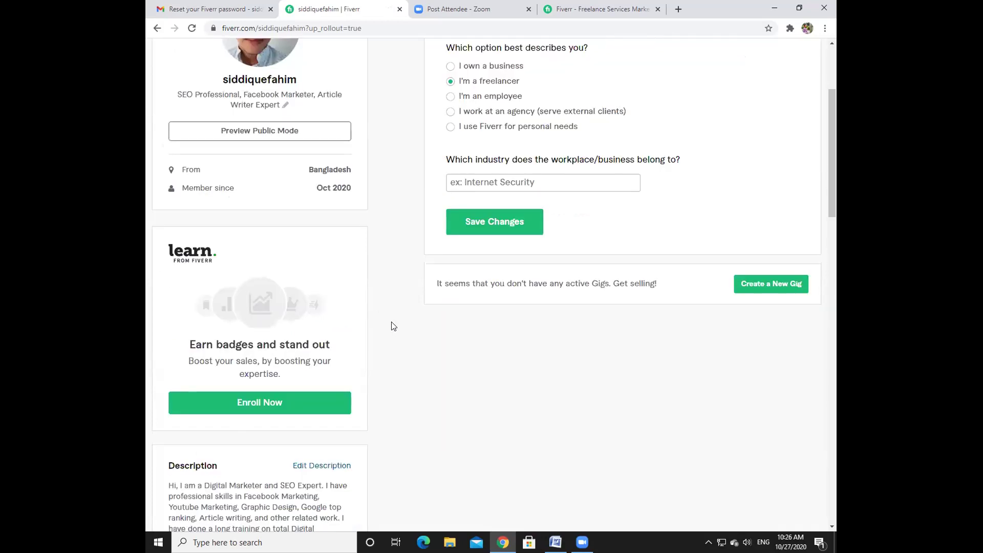
{"action": "scroll", "coordinate": [391, 326], "scroll_direction": "down", "scroll_amount": 6}
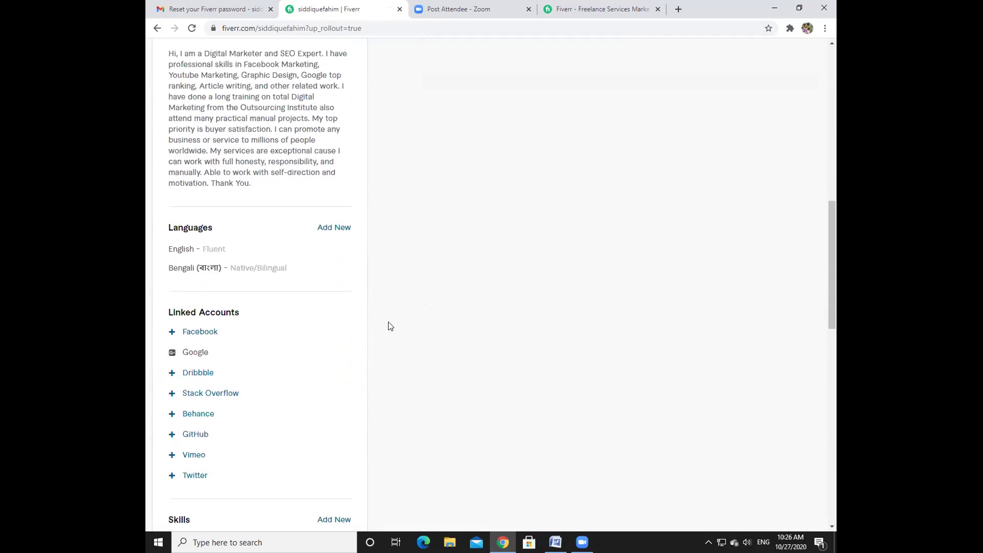
{"action": "scroll", "coordinate": [391, 326], "scroll_direction": "down", "scroll_amount": 7}
{"action": "mouse_move", "coordinate": [275, 242]}
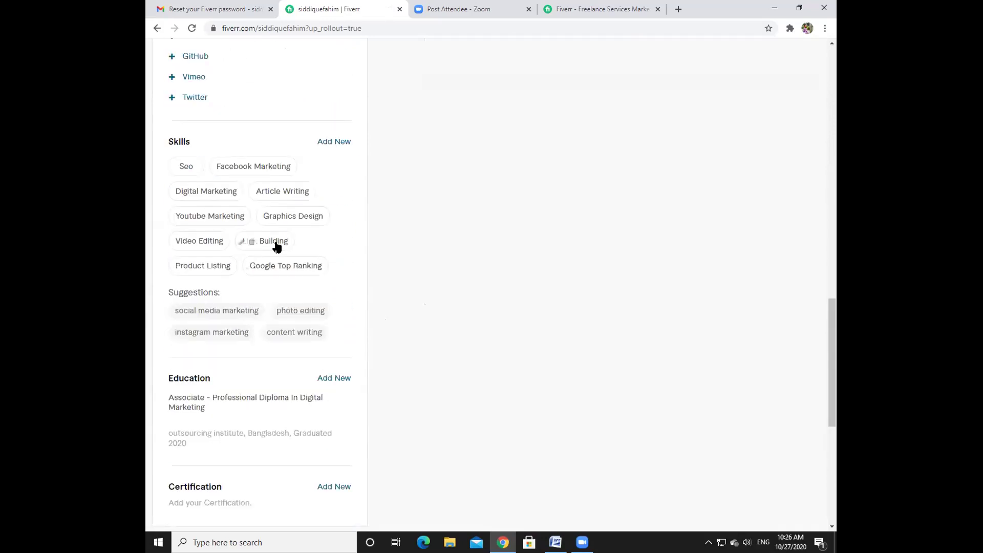
{"action": "mouse_move", "coordinate": [209, 151]}
{"action": "mouse_move", "coordinate": [233, 200]}
{"action": "scroll", "coordinate": [300, 265], "scroll_direction": "up", "scroll_amount": 10}
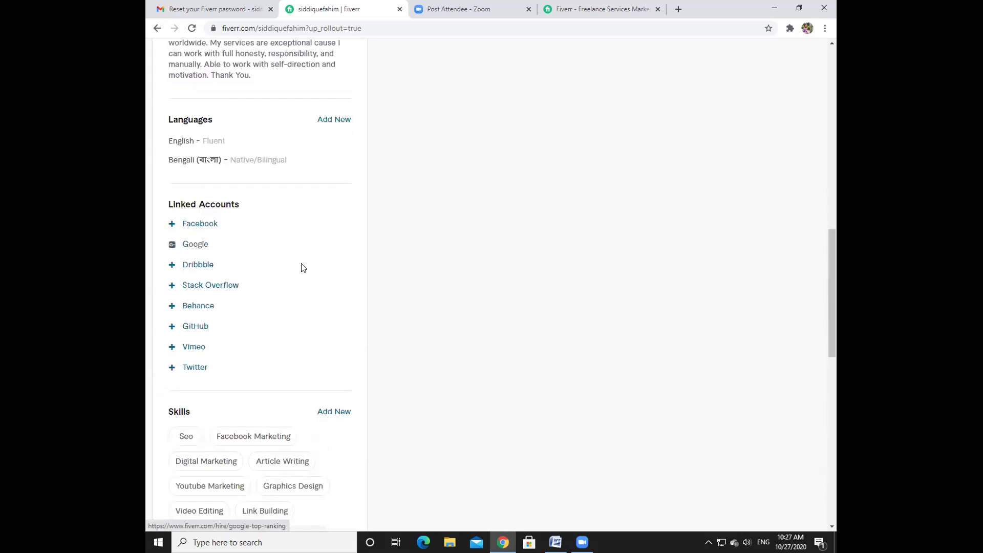
{"action": "scroll", "coordinate": [294, 262], "scroll_direction": "up", "scroll_amount": 8}
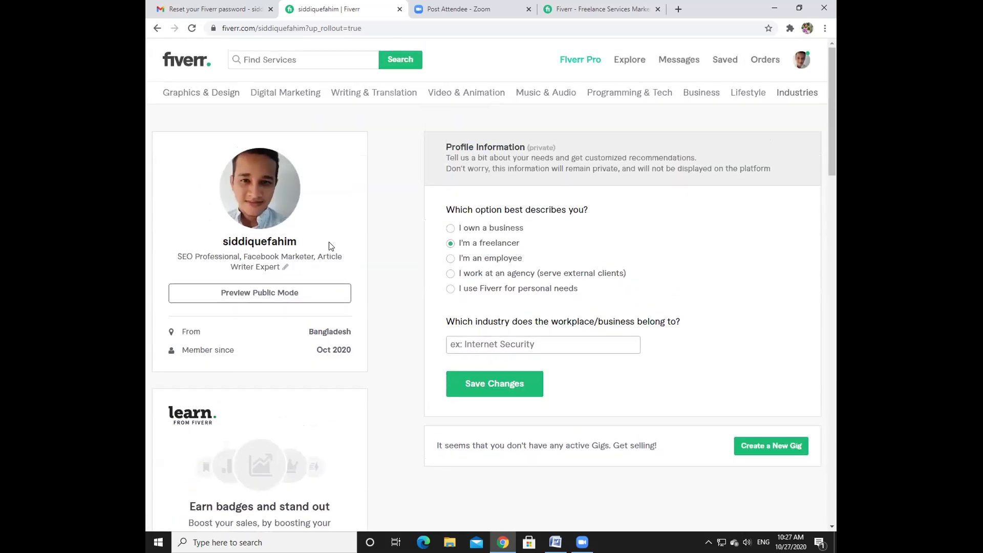